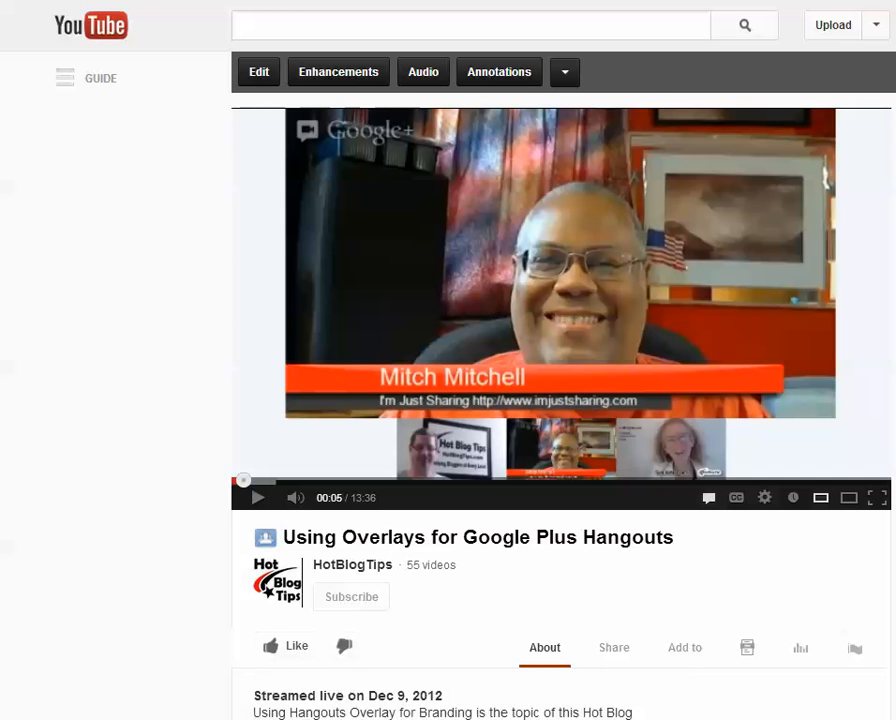
# Switch to GIMP and arrange the toolbox beside the blank 640x360 image window
pyautogui.moveTo(486, 717)
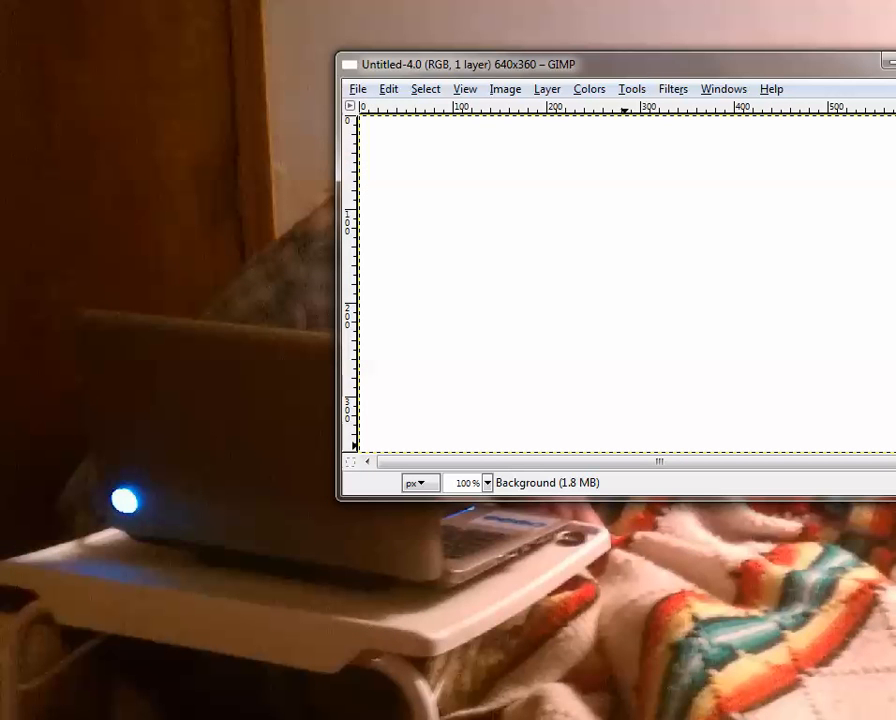
pyautogui.moveTo(895, 2); pyautogui.dragTo(753, 21)
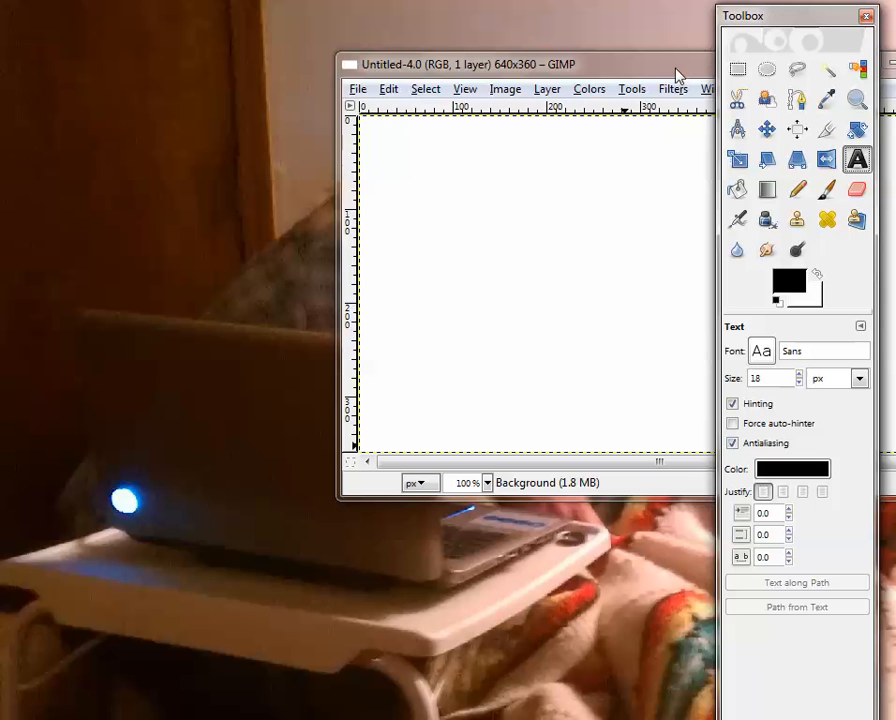
pyautogui.moveTo(678, 75); pyautogui.dragTo(400, 95)
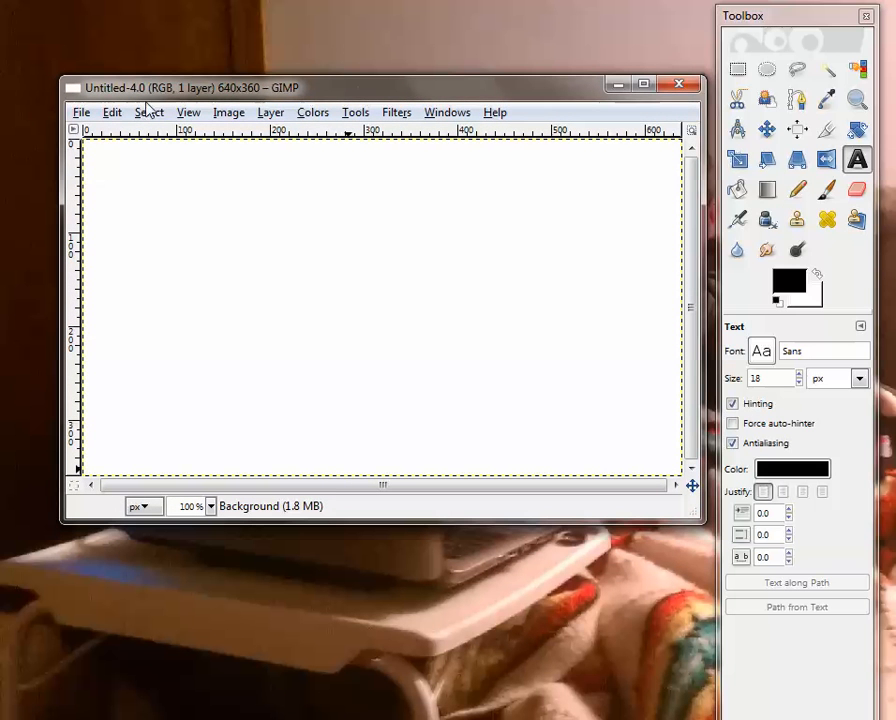
pyautogui.click(81, 112)
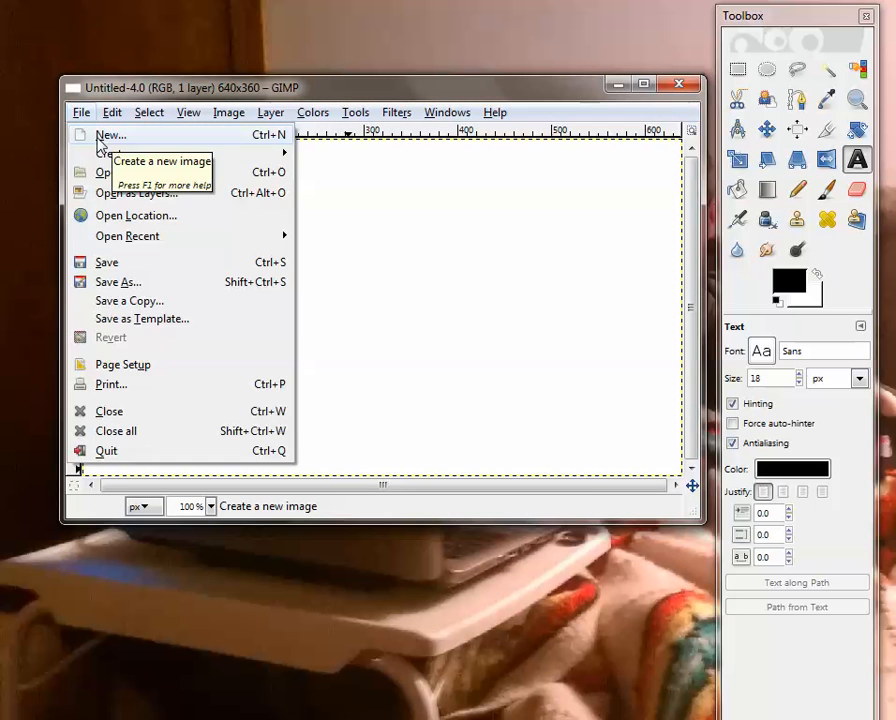
pyautogui.click(104, 135)
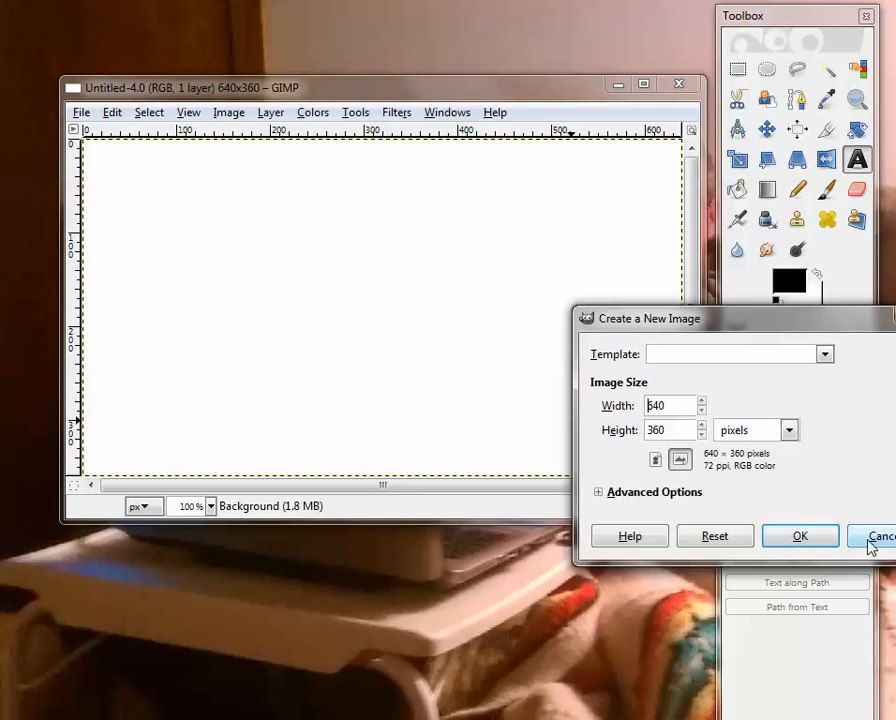
pyautogui.click(870, 542)
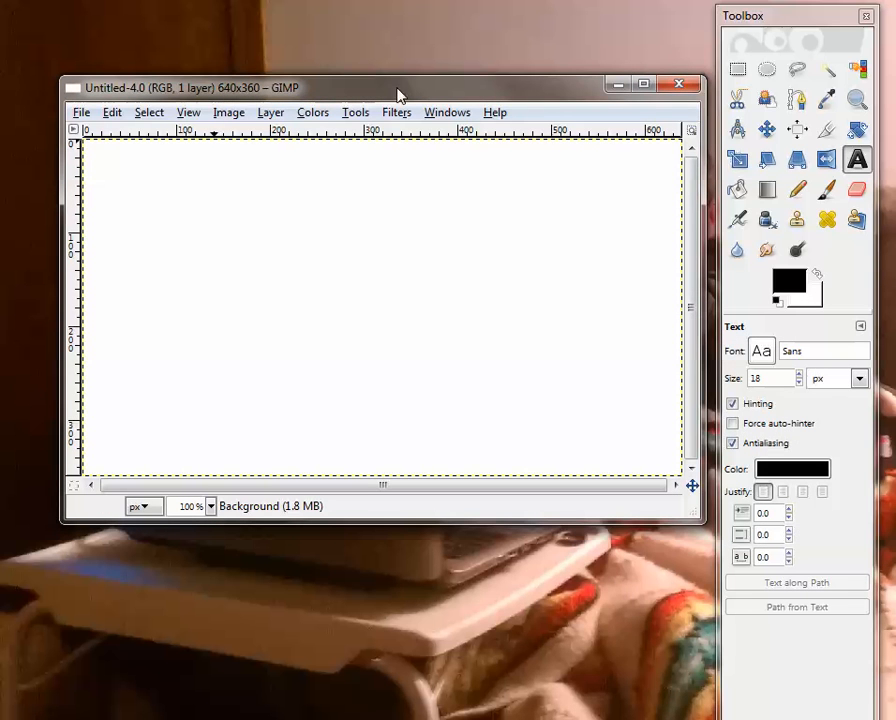
# Add a new transparent layer above the Background in the blank 640x360 image
pyautogui.moveTo(398, 93); pyautogui.dragTo(393, 95)
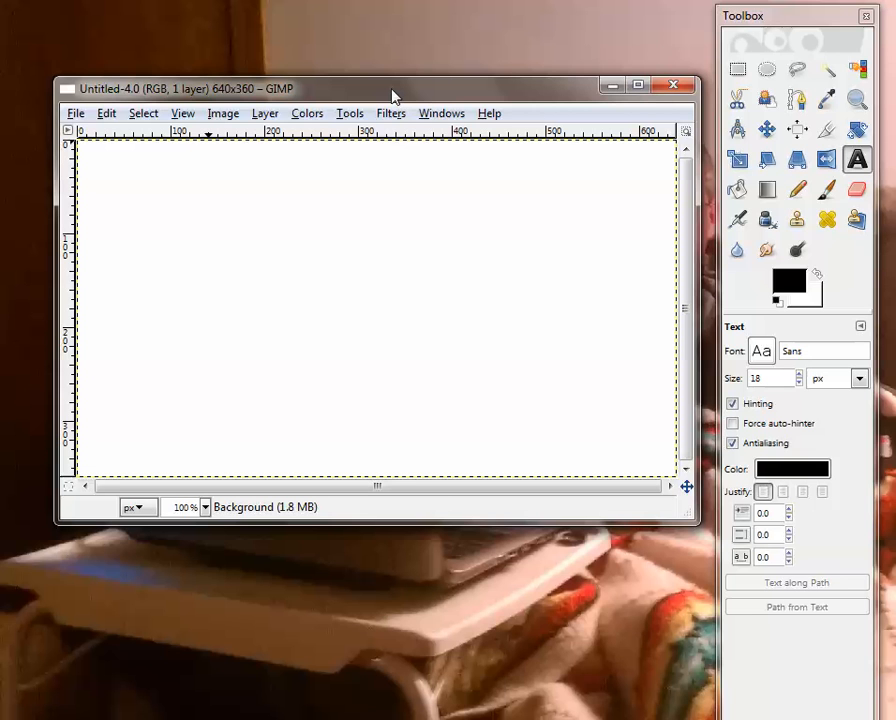
pyautogui.click(265, 113)
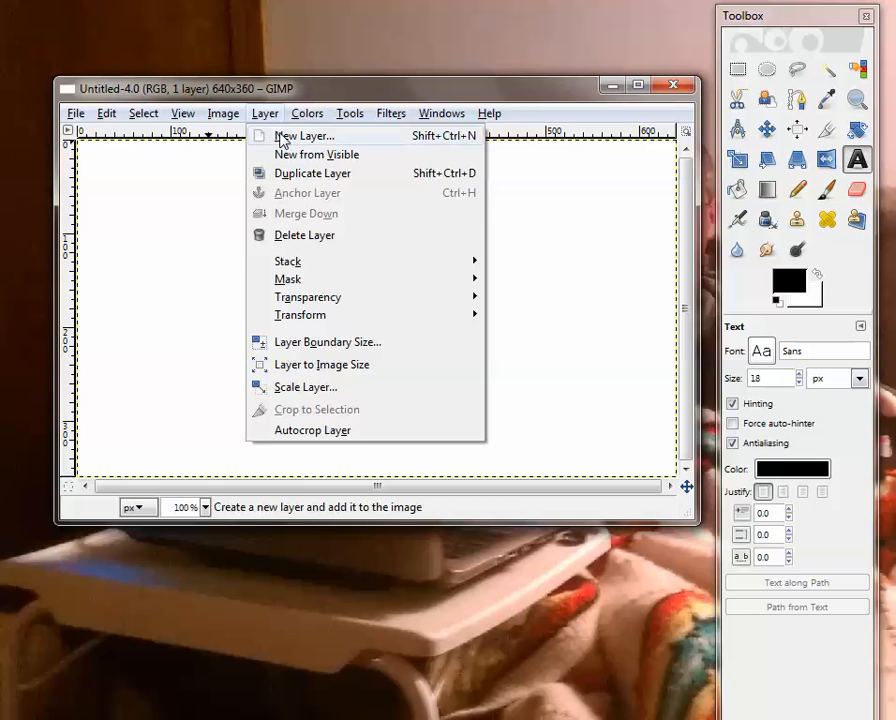
pyautogui.click(264, 136)
pyautogui.click(169, 266)
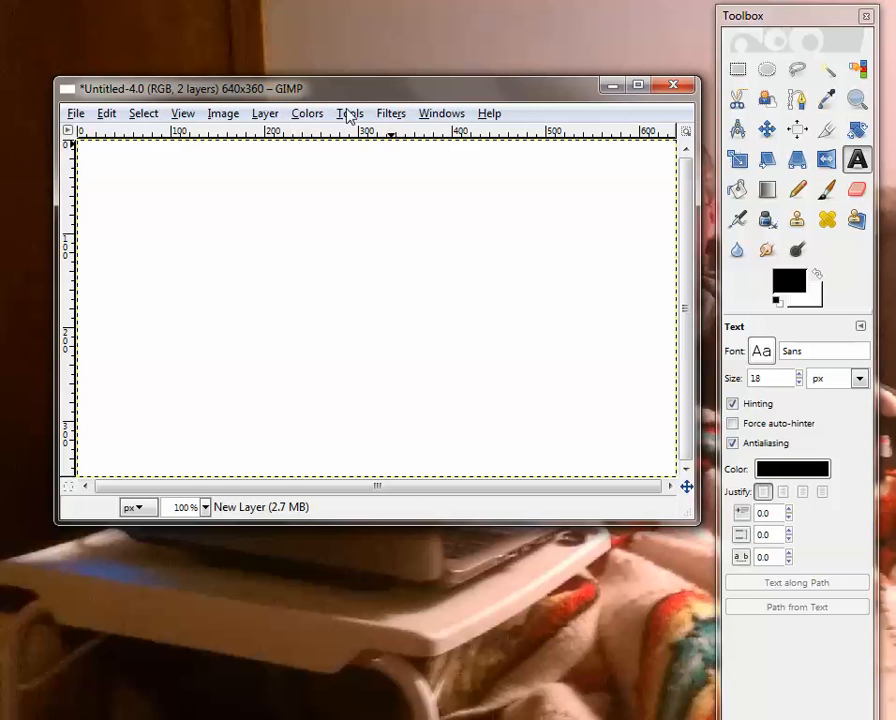
# Check the new layer's transparency by hiding and reshowing the Background layer, and move the layers dialog out of the way
pyautogui.click(390, 114)
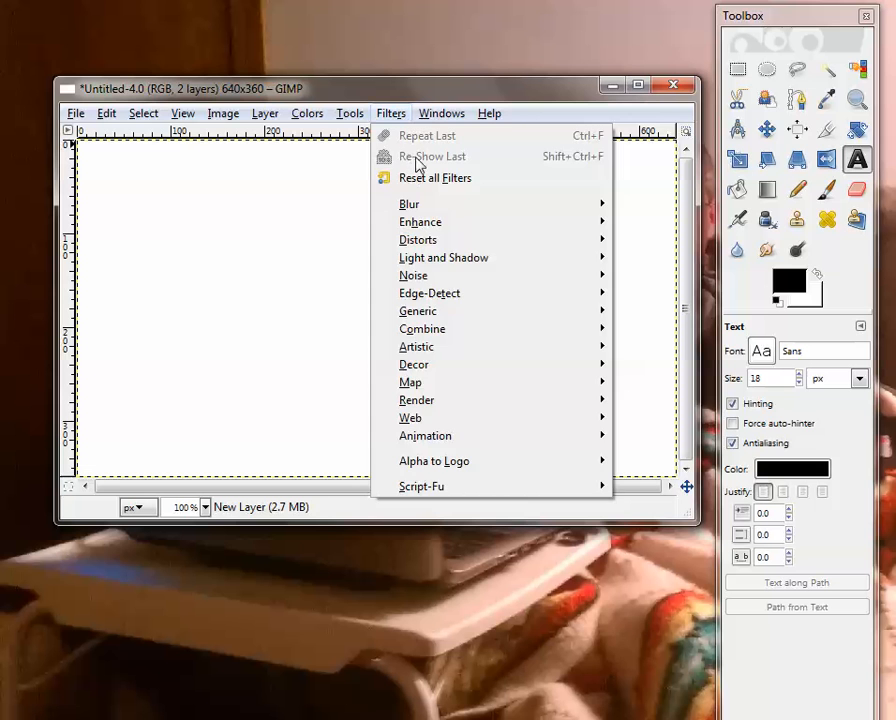
pyautogui.moveTo(636, 136)
pyautogui.click(664, 140)
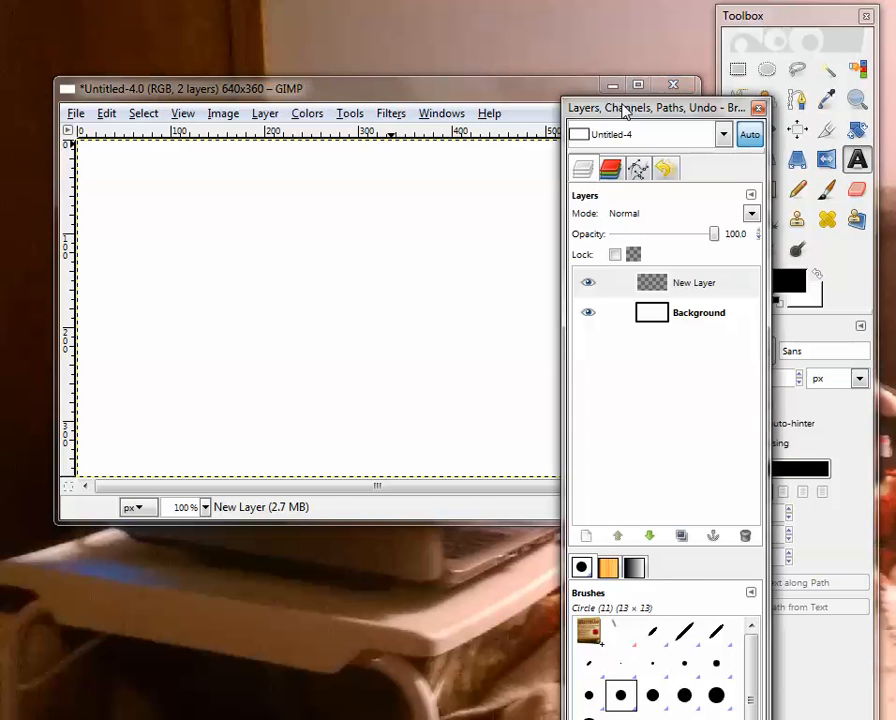
pyautogui.click(586, 274)
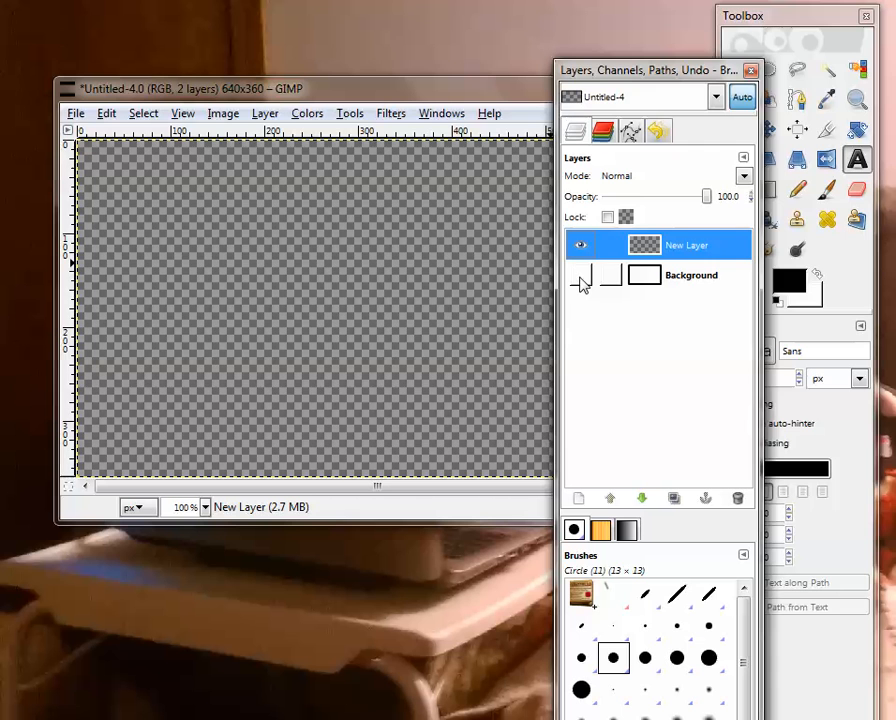
pyautogui.click(581, 276)
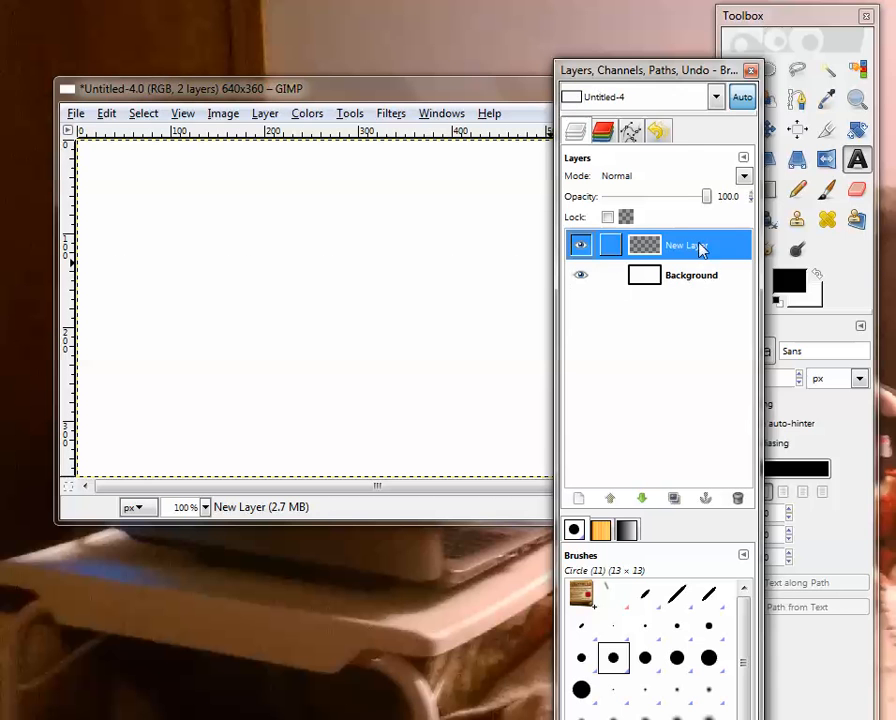
pyautogui.moveTo(632, 79); pyautogui.dragTo(895, 45)
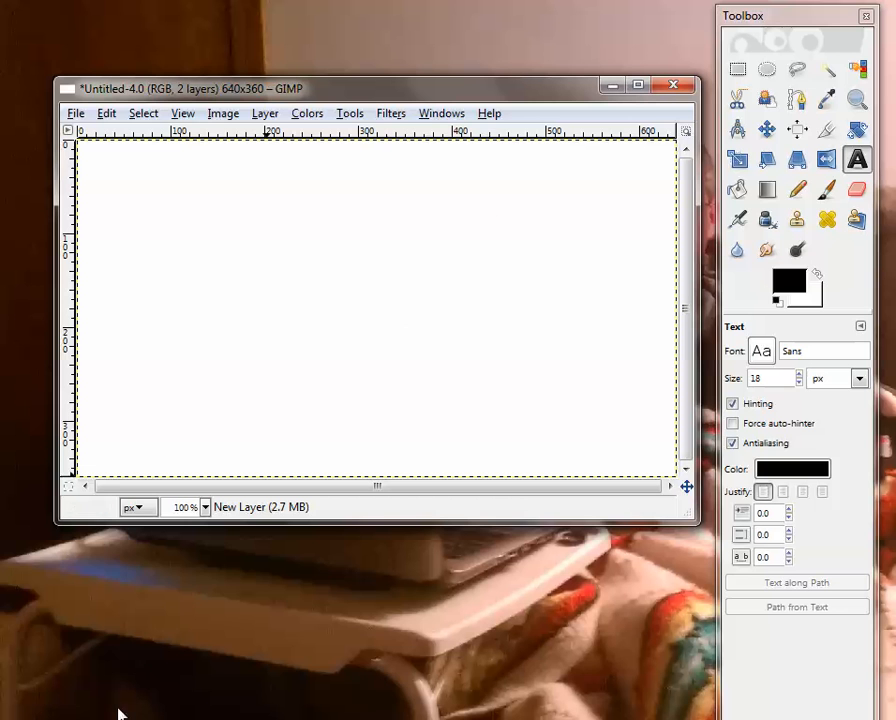
# Switch to the browser and review the hangout overlay video, the blog's book promotions and the Embrace The Lead page
pyautogui.moveTo(190, 718)
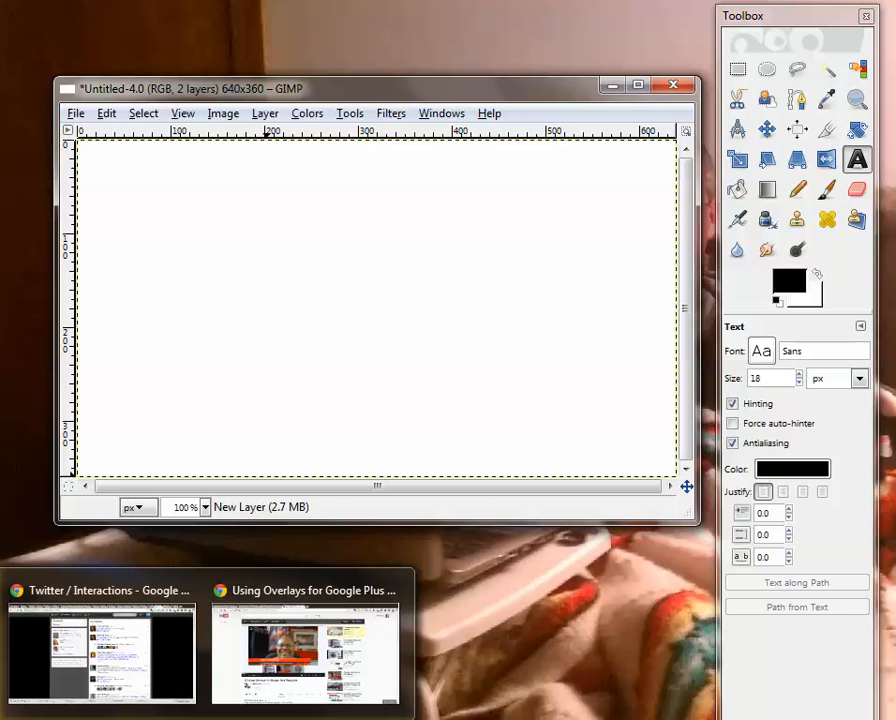
pyautogui.click(292, 600)
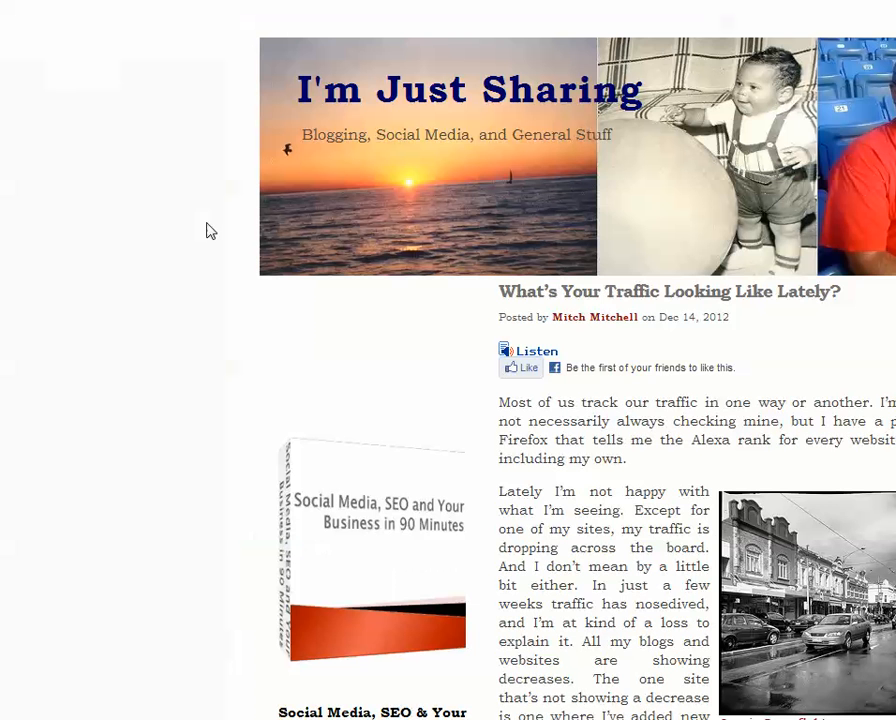
pyautogui.scroll(-7, 148, 508)
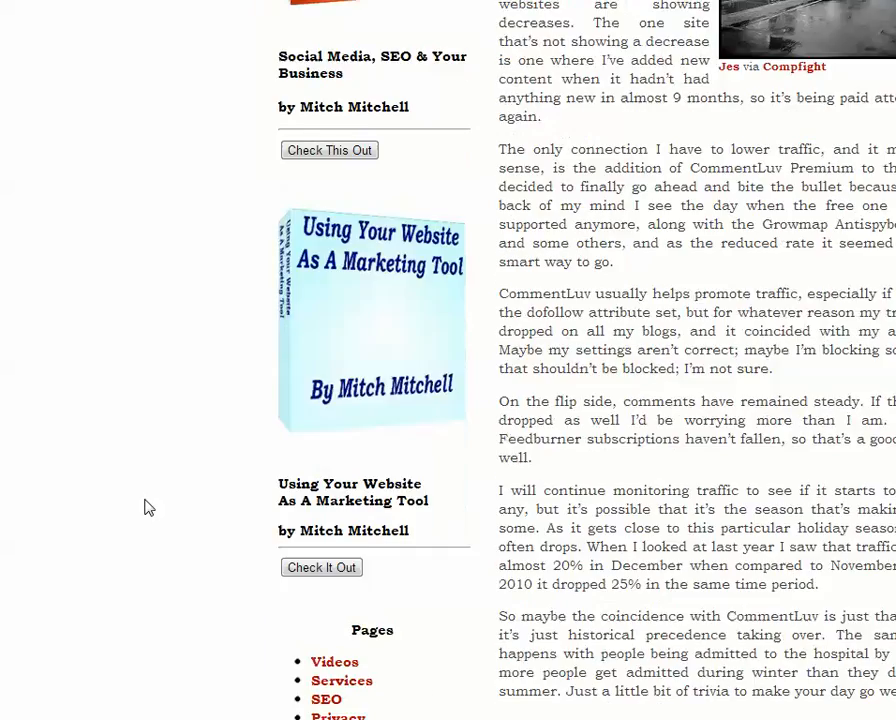
pyautogui.scroll(-8, 148, 508)
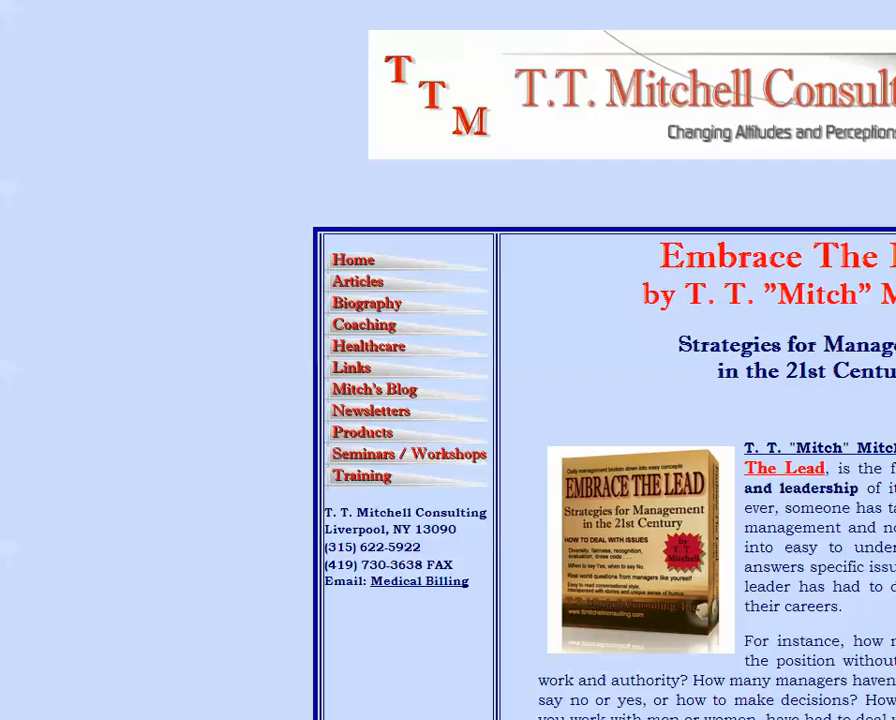
pyautogui.scroll(-1, 628, 474)
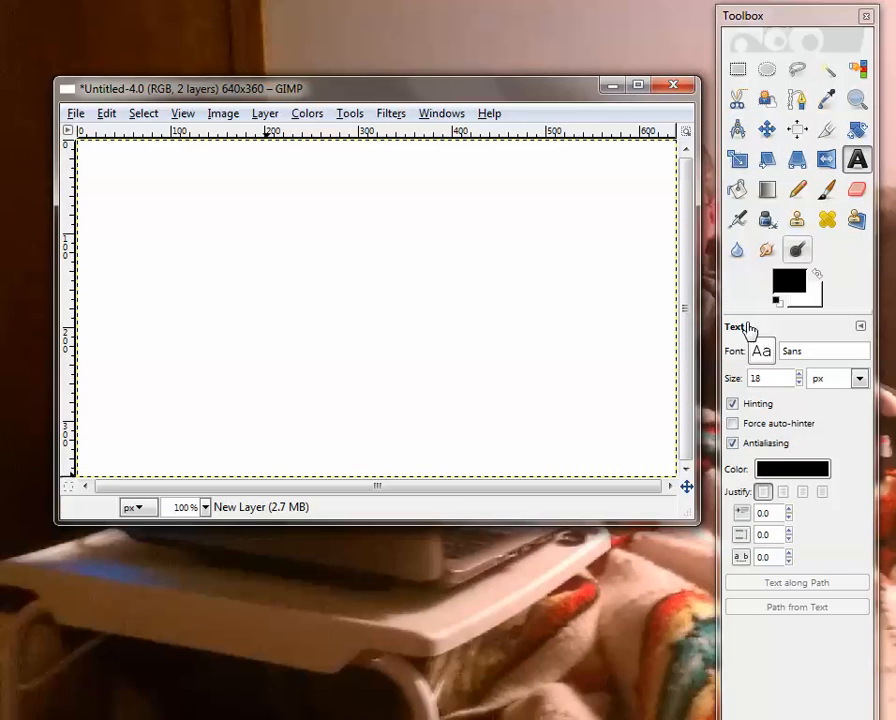
# Switch to the GIMP window with the Embrace The Lead book cover on transparency and move it fully into view
pyautogui.click(488, 718)
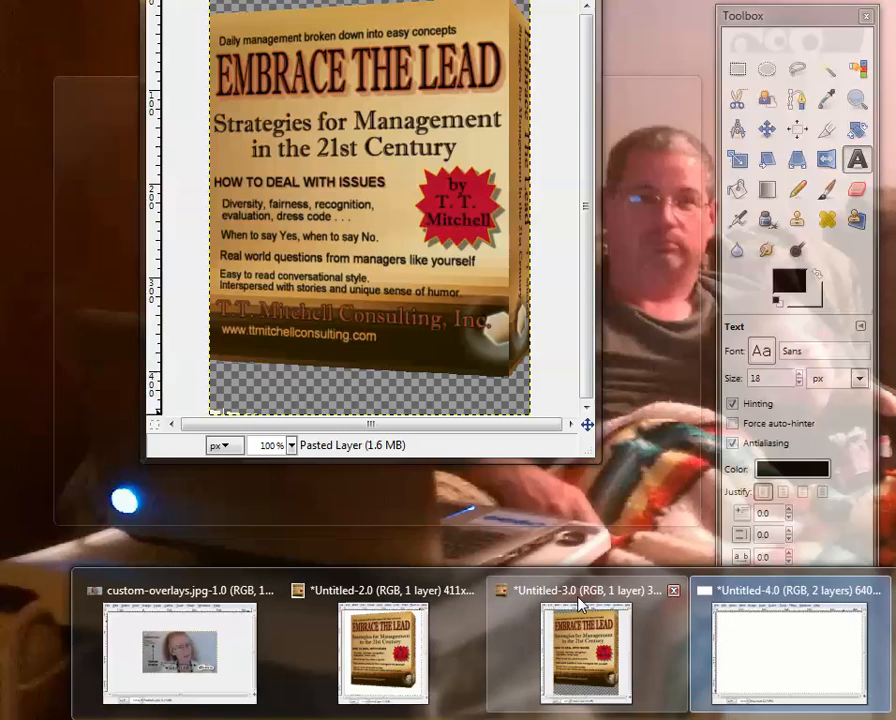
pyautogui.click(580, 604)
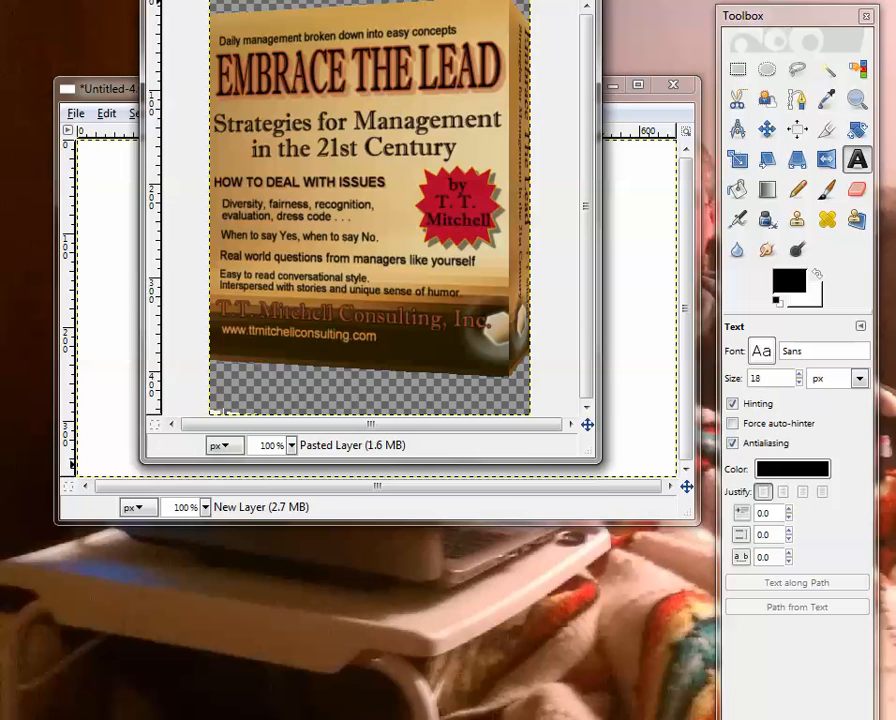
pyautogui.moveTo(425, 40); pyautogui.dragTo(494, 124)
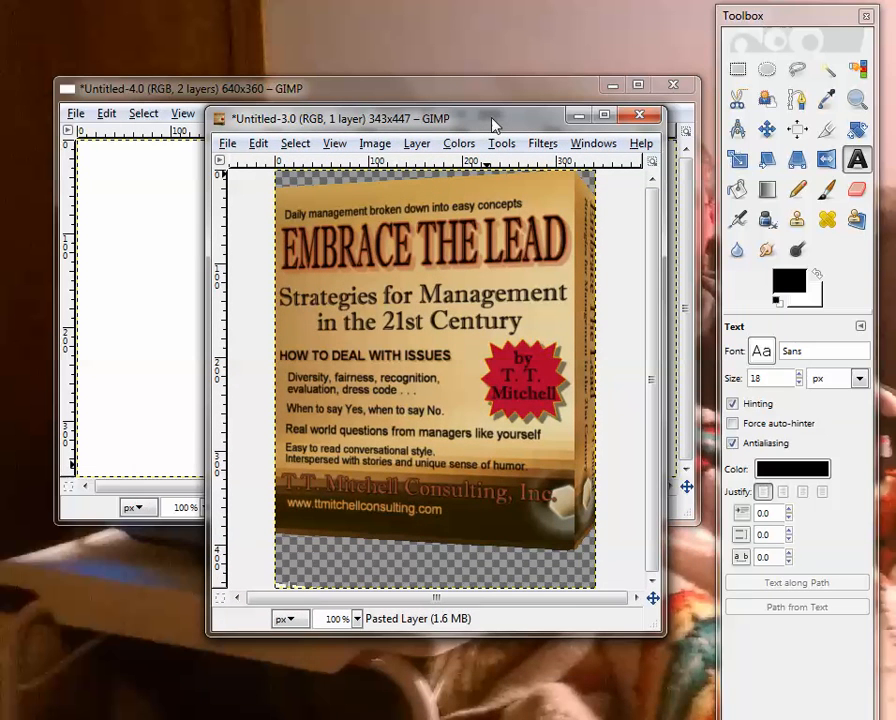
pyautogui.click(375, 143)
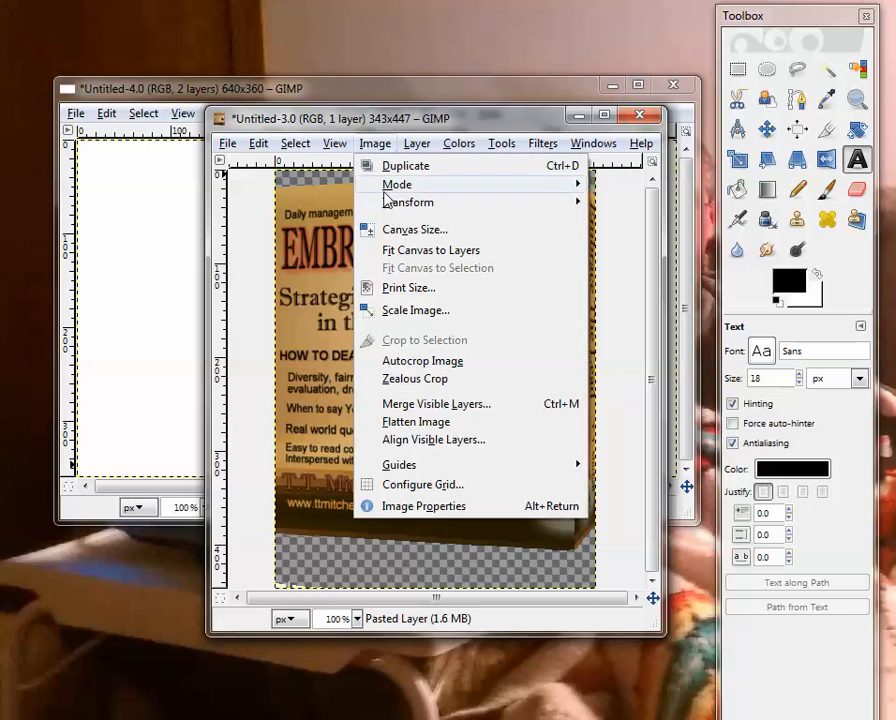
pyautogui.click(428, 311)
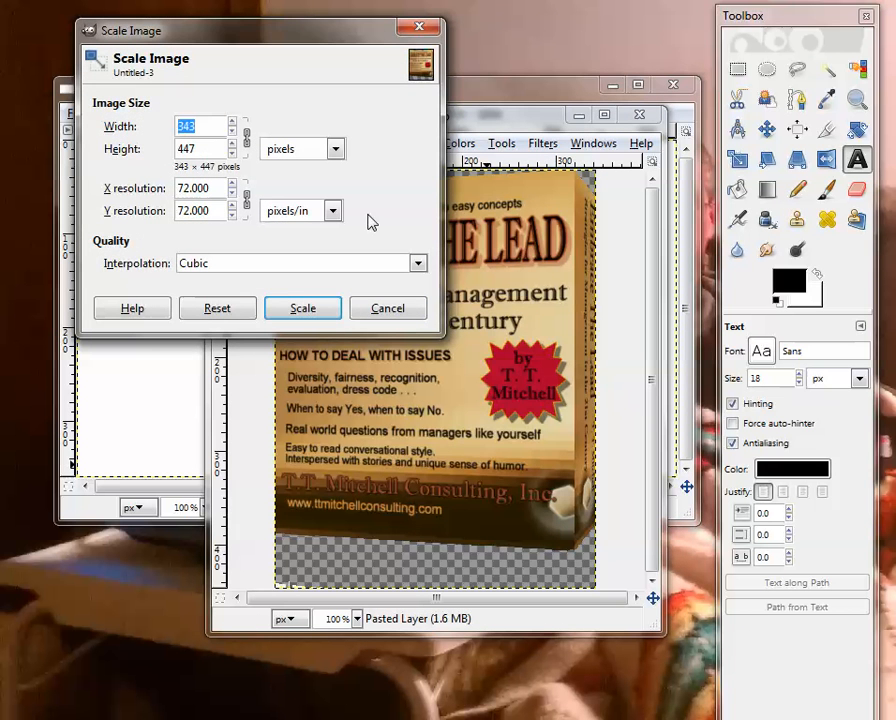
pyautogui.click(425, 27)
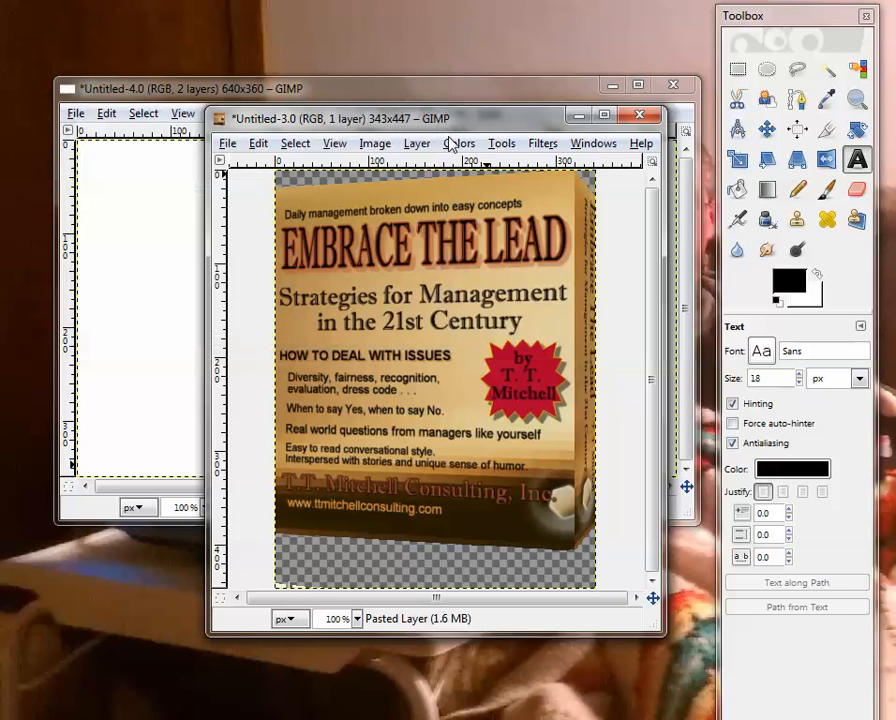
# Scale the book cover image to 125 pixels wide, keeping its proportions
pyautogui.click(375, 143)
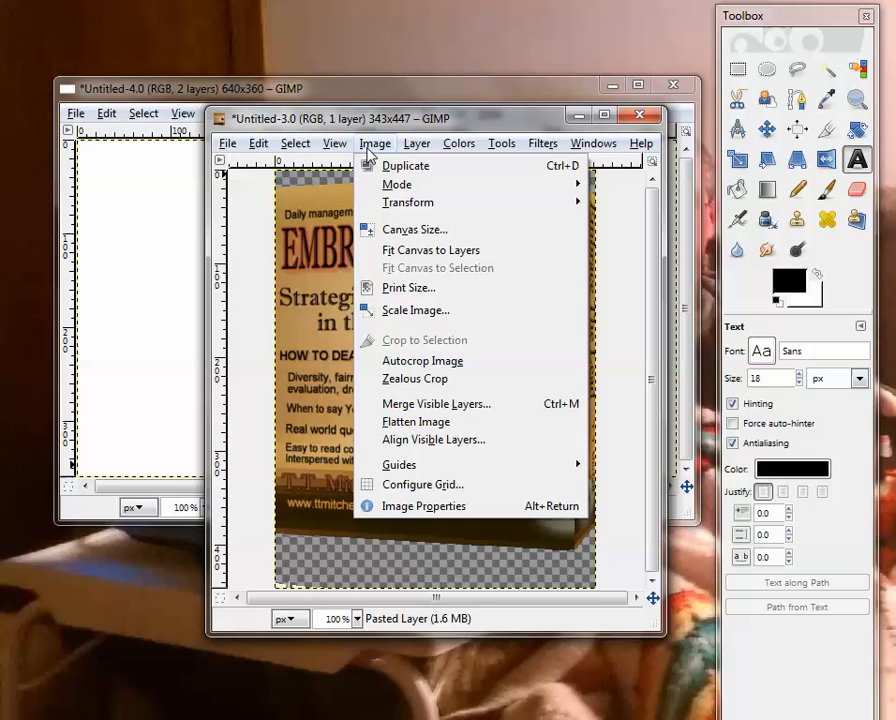
pyautogui.click(410, 310)
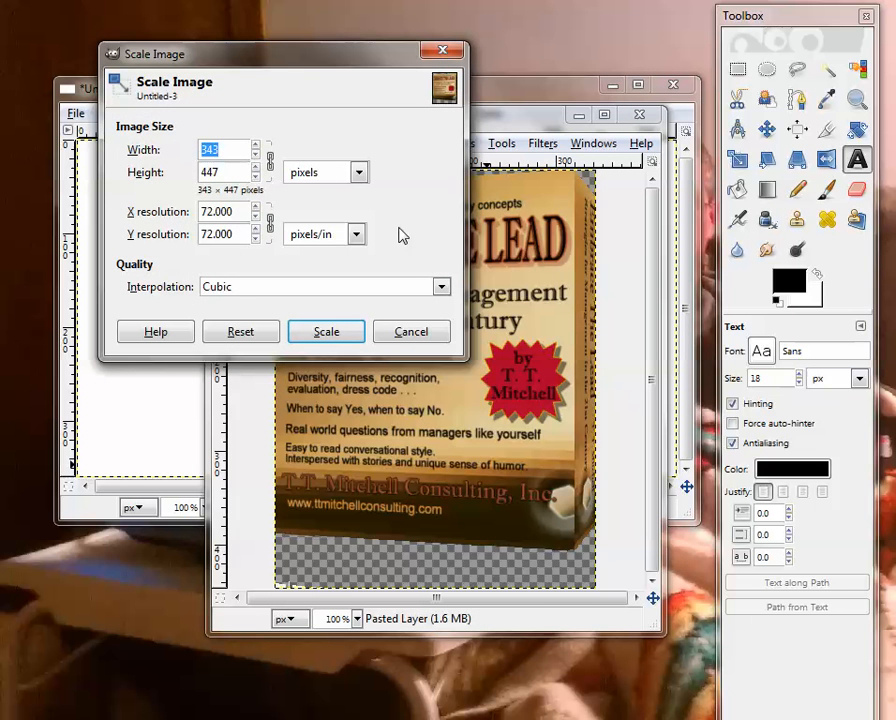
pyautogui.write('125')
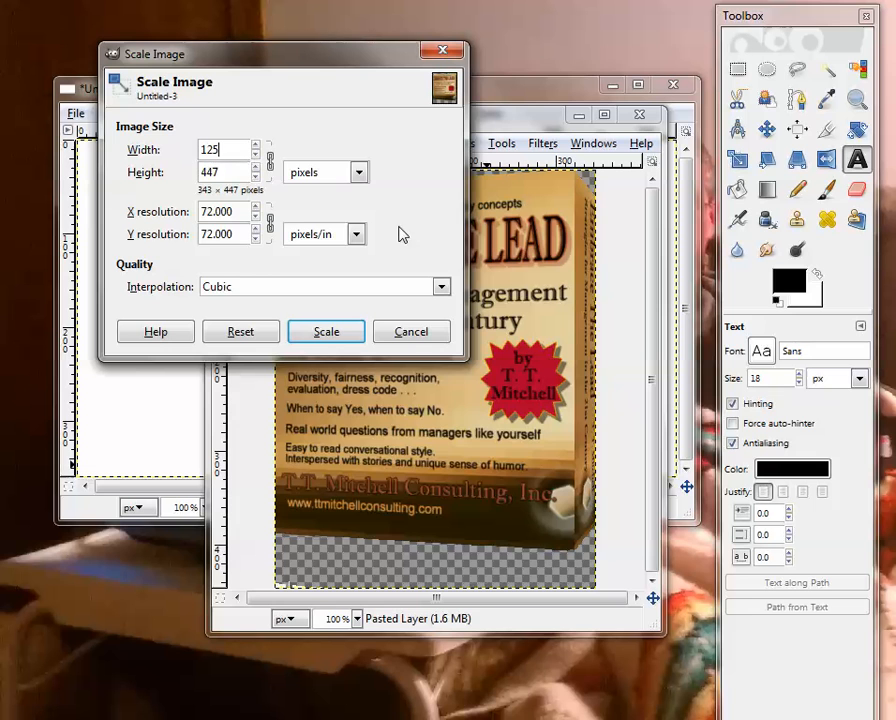
pyautogui.click(270, 162)
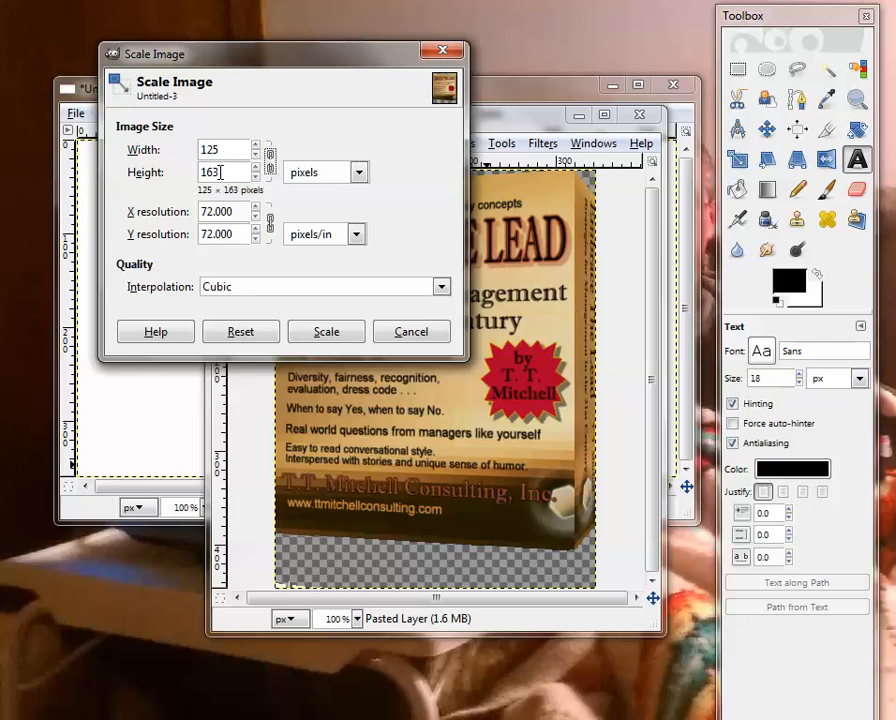
pyautogui.click(224, 172)
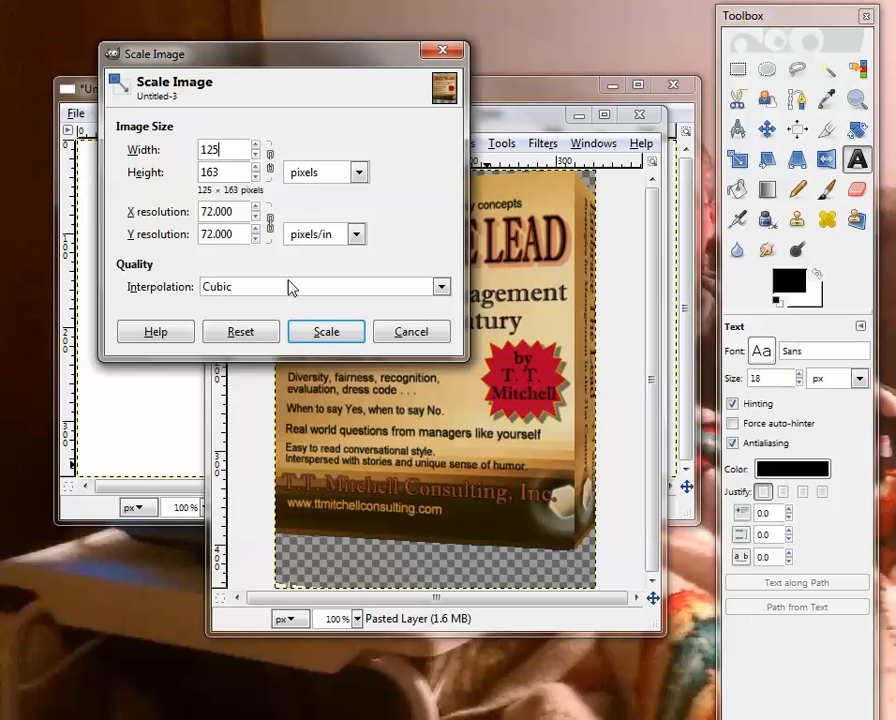
pyautogui.click(324, 332)
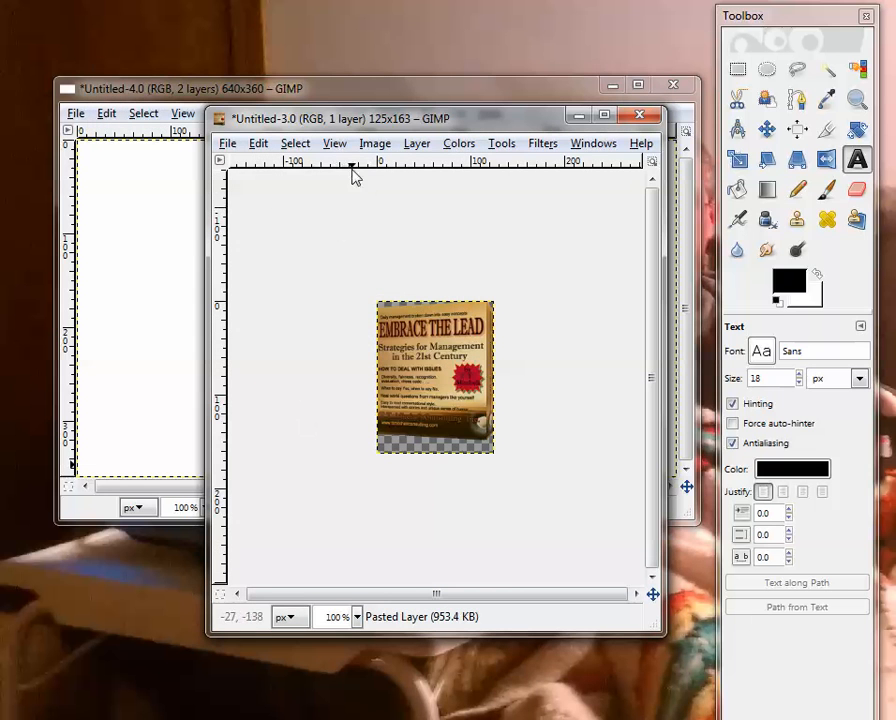
# Copy the scaled book cover to the clipboard, minimize its window and return to the 640x360 image
pyautogui.moveTo(364, 120); pyautogui.dragTo(343, 85)
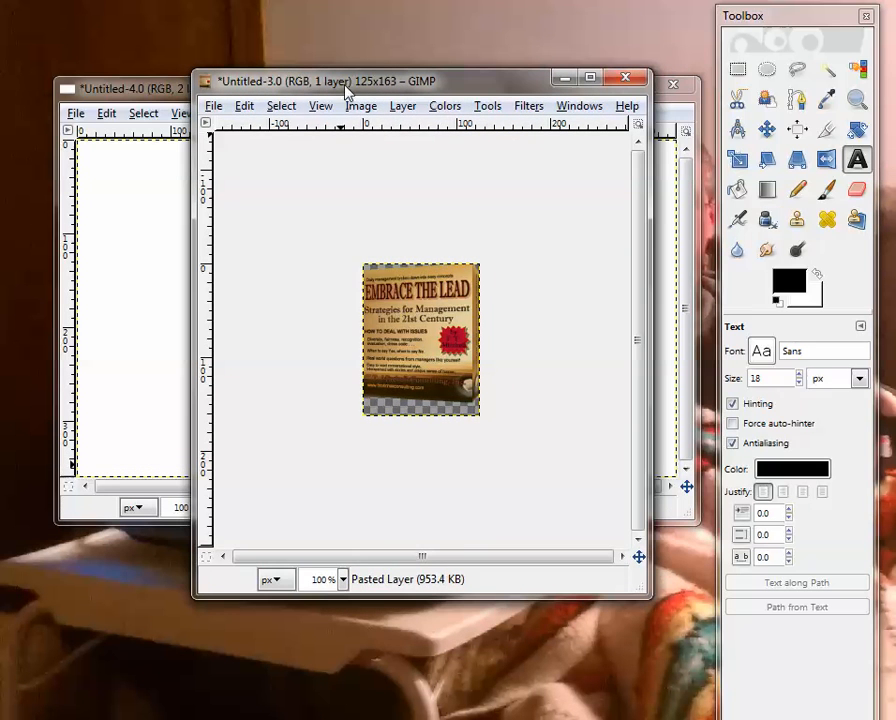
pyautogui.click(243, 107)
pyautogui.click(230, 238)
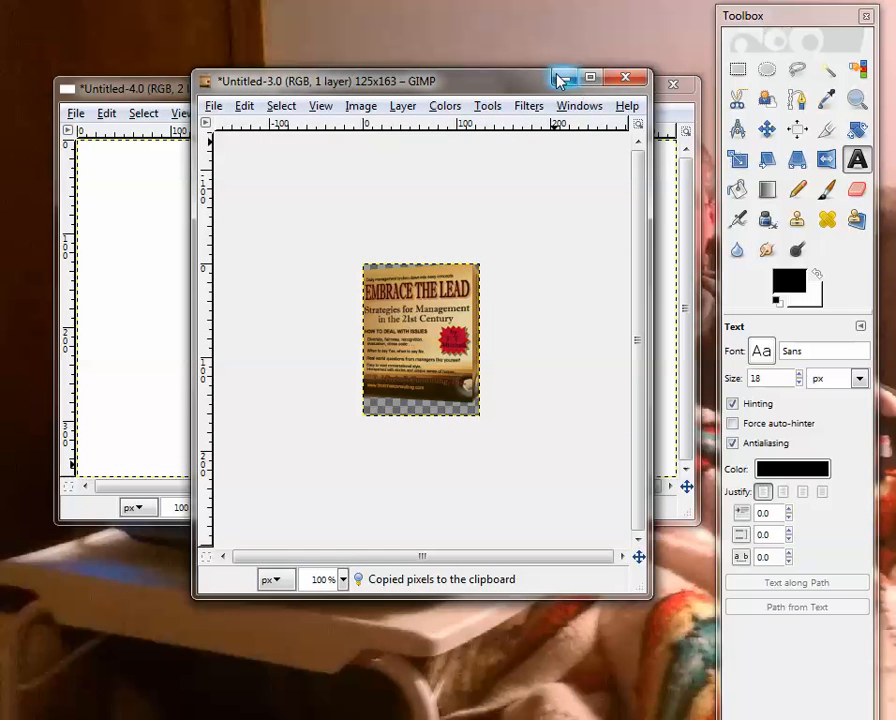
pyautogui.click(561, 78)
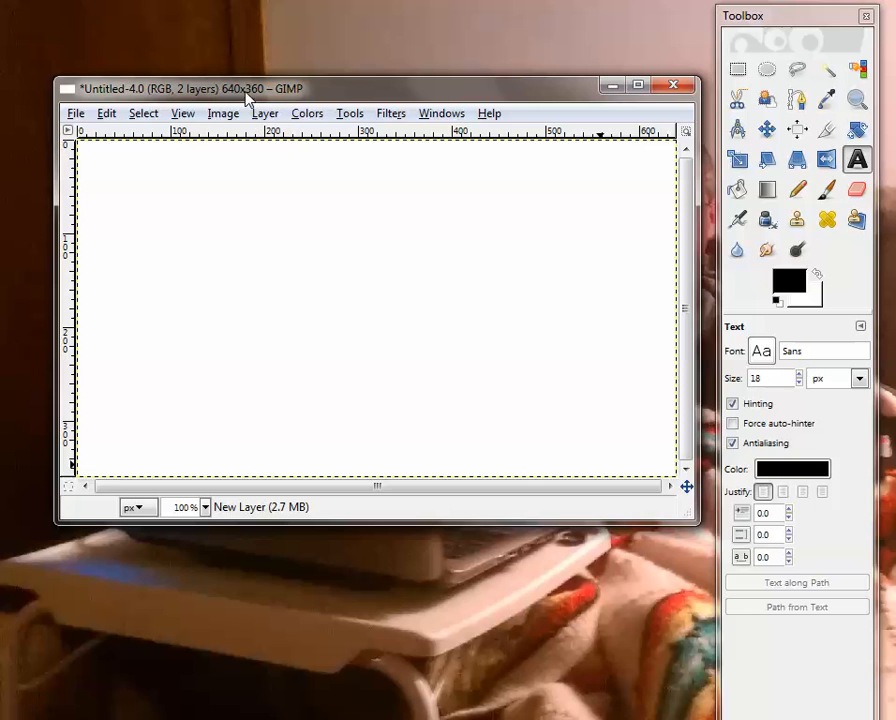
pyautogui.moveTo(246, 91); pyautogui.dragTo(246, 81)
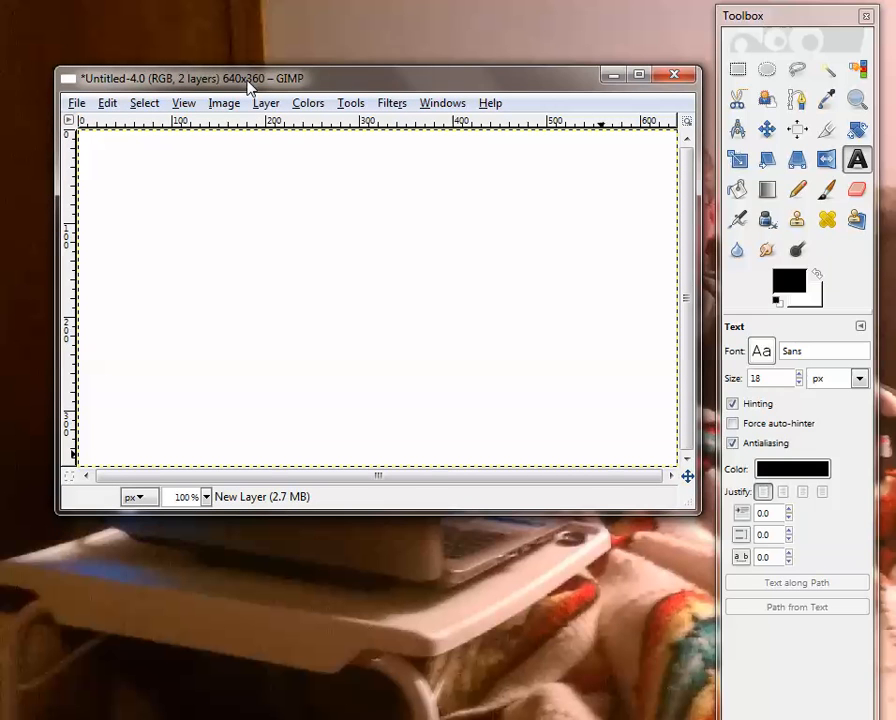
# Paste the copied book cover into the 640x360 image and move it to the canvas's upper-left corner
pyautogui.click(79, 112)
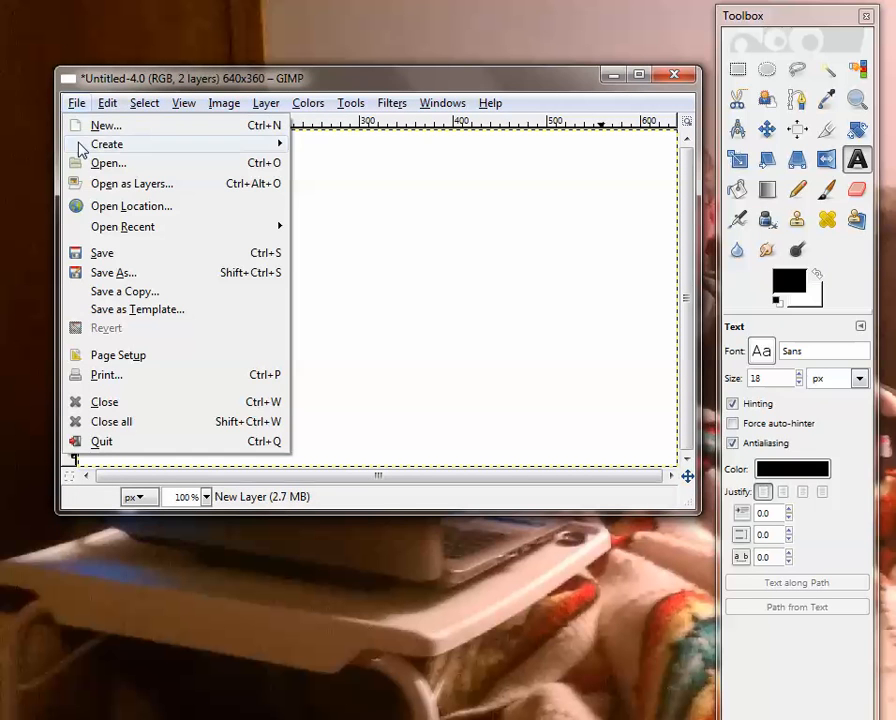
pyautogui.moveTo(108, 107)
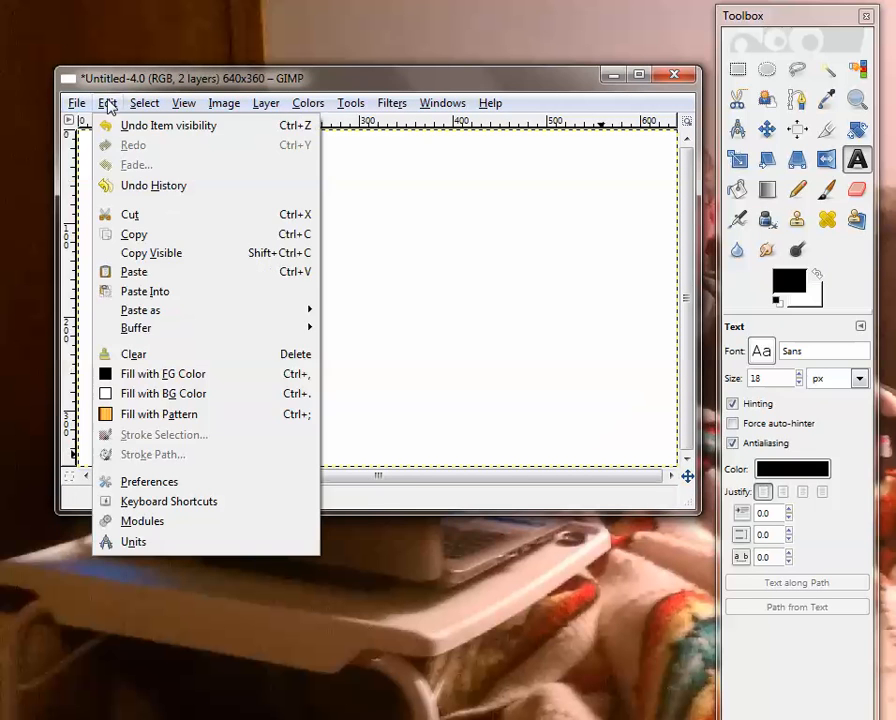
pyautogui.click(162, 293)
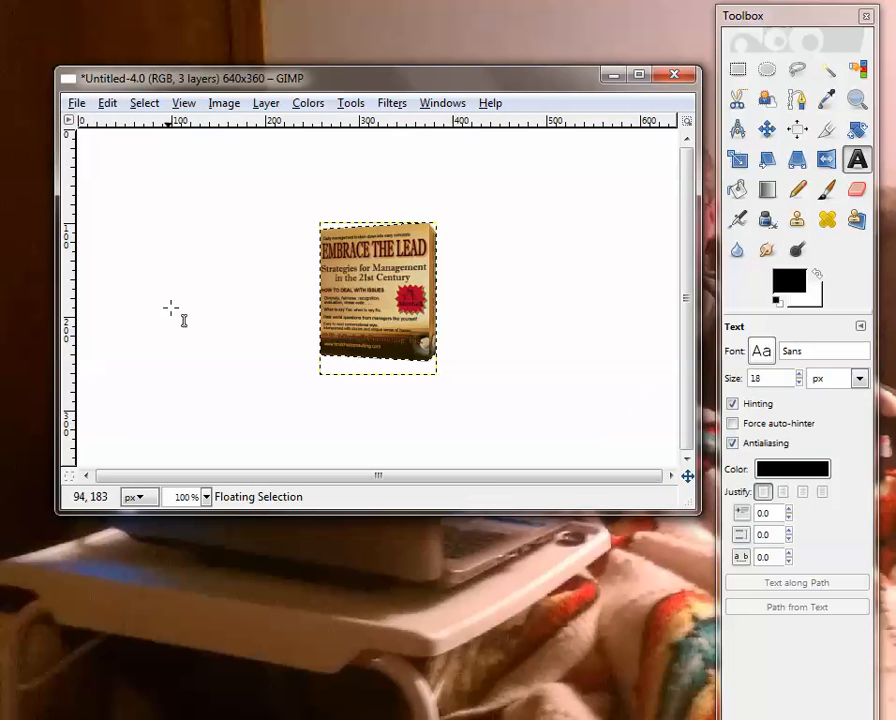
pyautogui.click(766, 128)
pyautogui.moveTo(384, 291); pyautogui.dragTo(145, 222)
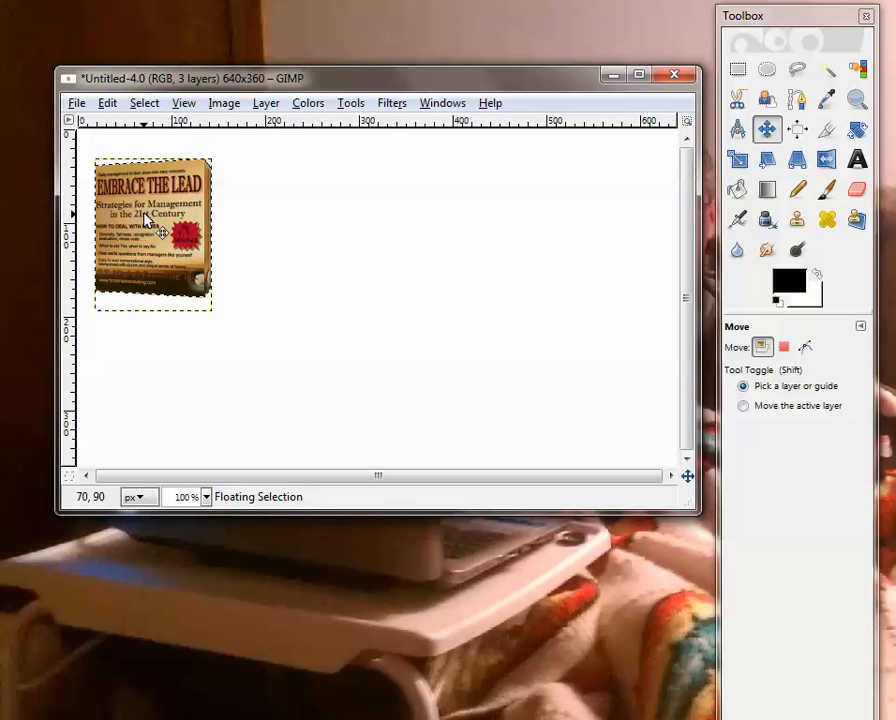
# Turn the floating book cover into its own layer and add a new 640x360 layer filled with transparency
pyautogui.click(152, 105)
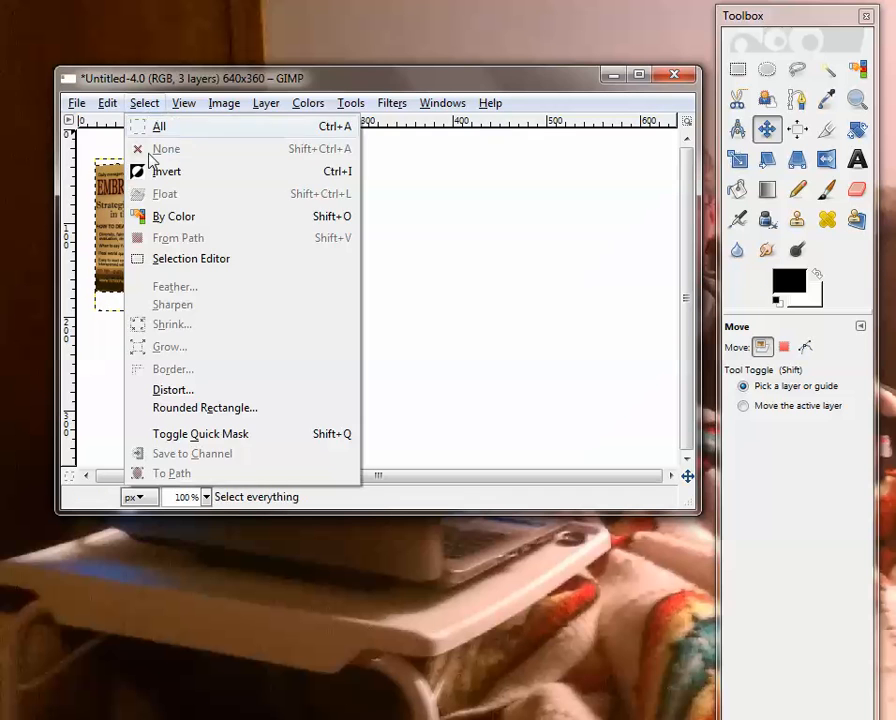
pyautogui.click(270, 125)
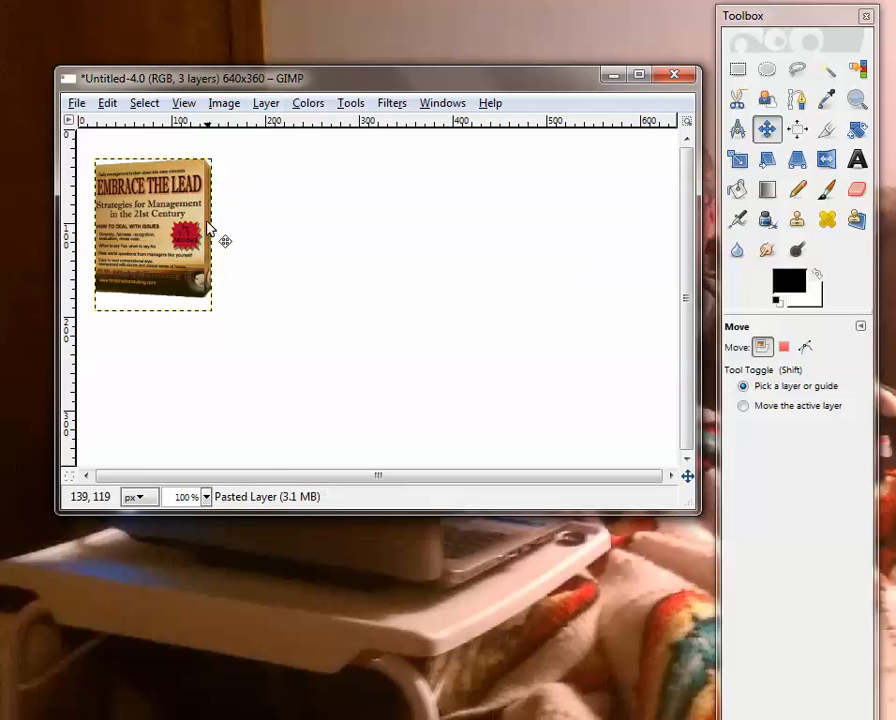
pyautogui.click(266, 104)
pyautogui.click(290, 126)
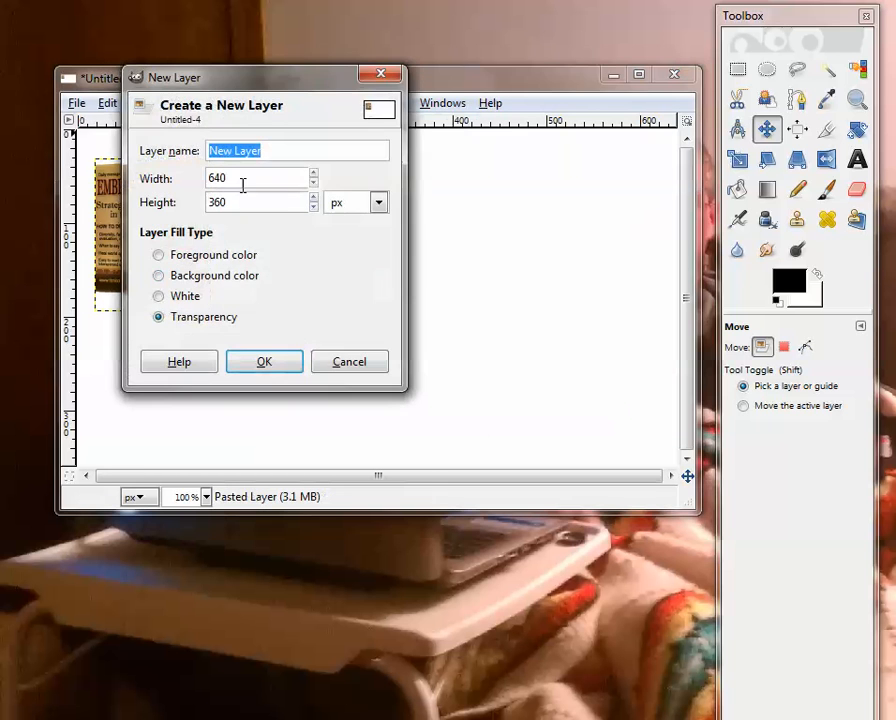
pyautogui.click(283, 362)
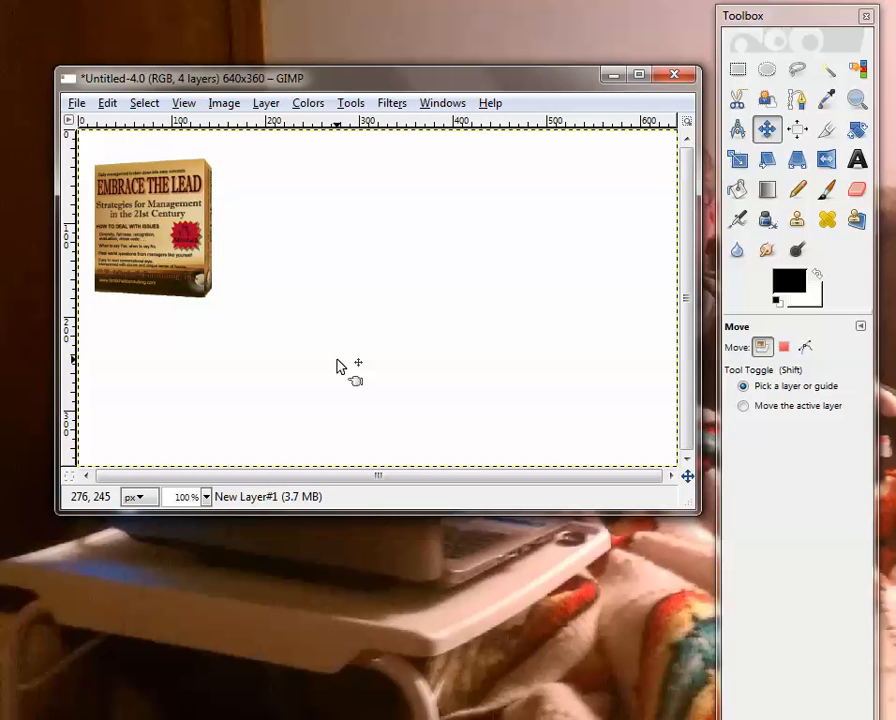
# Switch to the browser, examine the name banner in the hangout overlay video, and return to GIMP
pyautogui.click(857, 162)
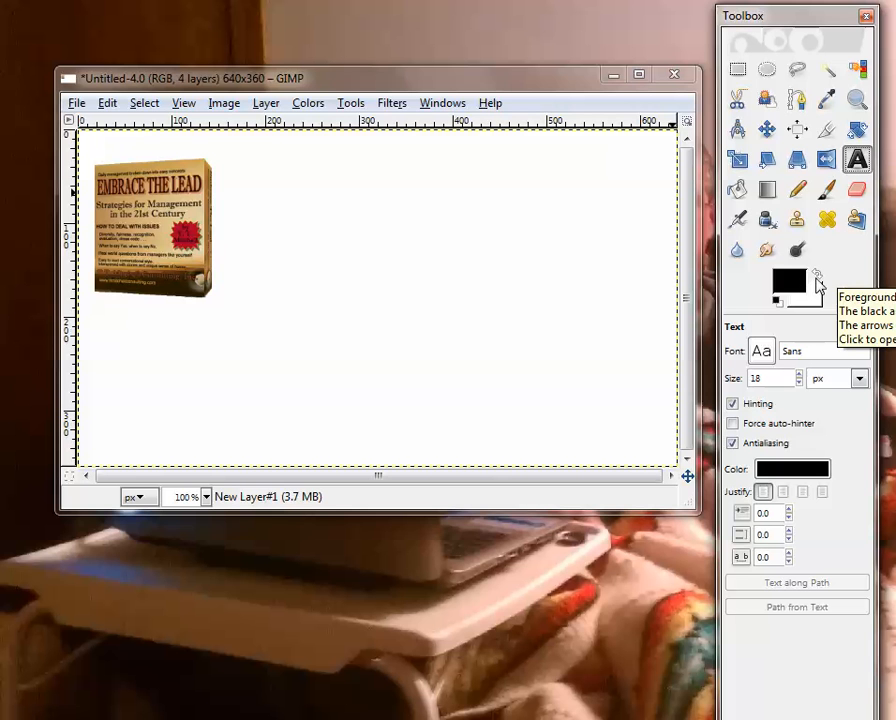
pyautogui.moveTo(110, 712)
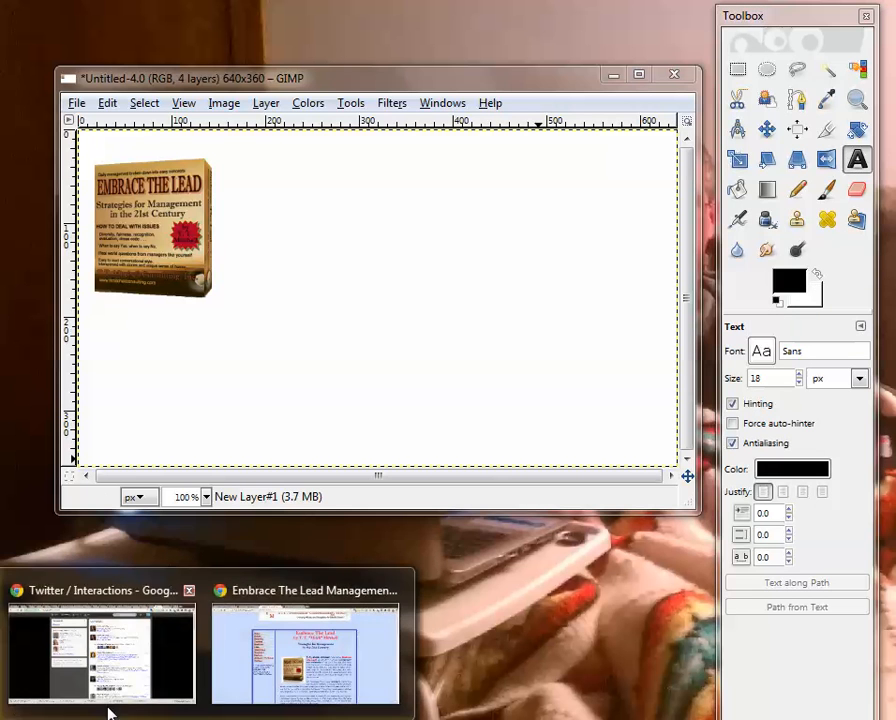
pyautogui.click(236, 628)
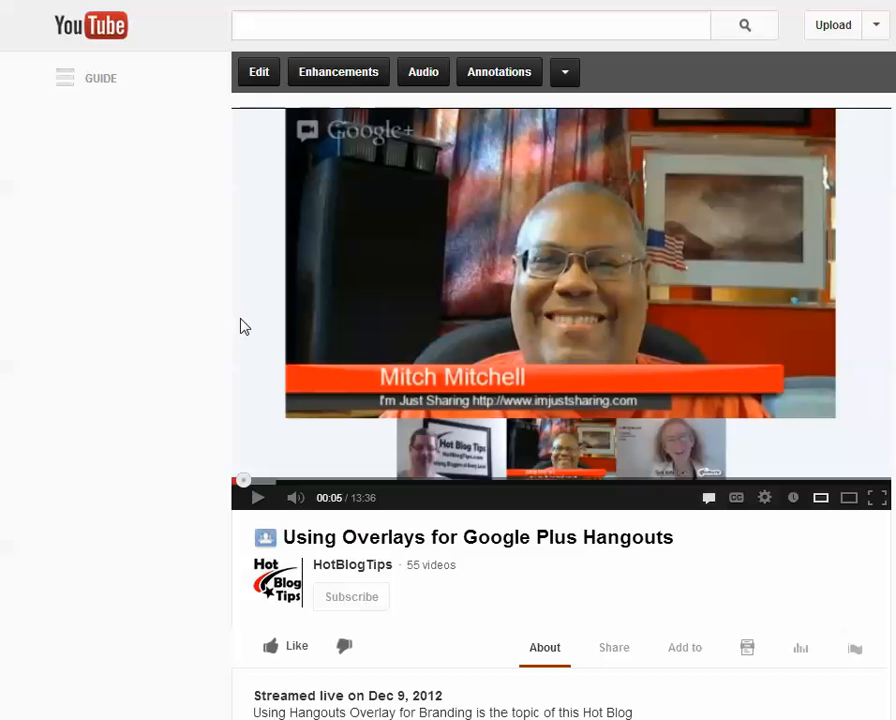
pyautogui.rightClick(405, 295)
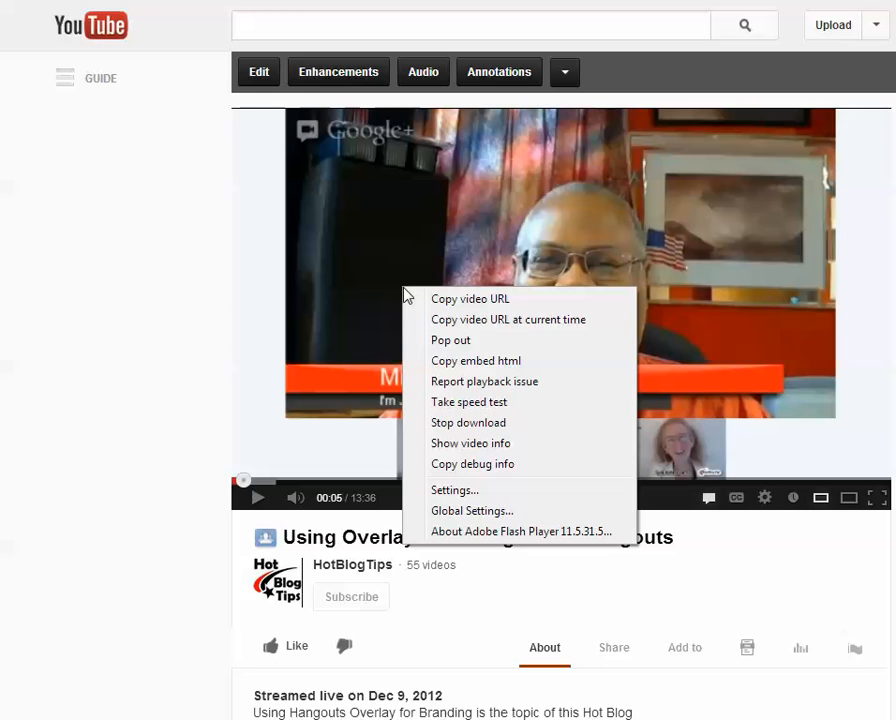
pyautogui.click(219, 217)
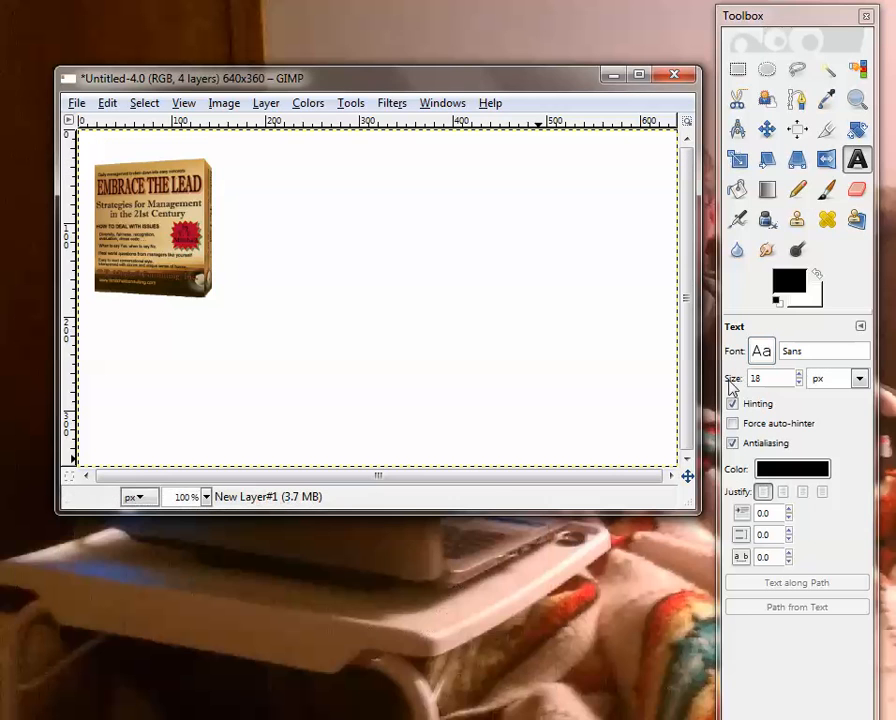
# Make a rounded rectangle selection with corner radius 10.9, about 615x34 pixels, along the bottom edge of the canvas
pyautogui.click(737, 69)
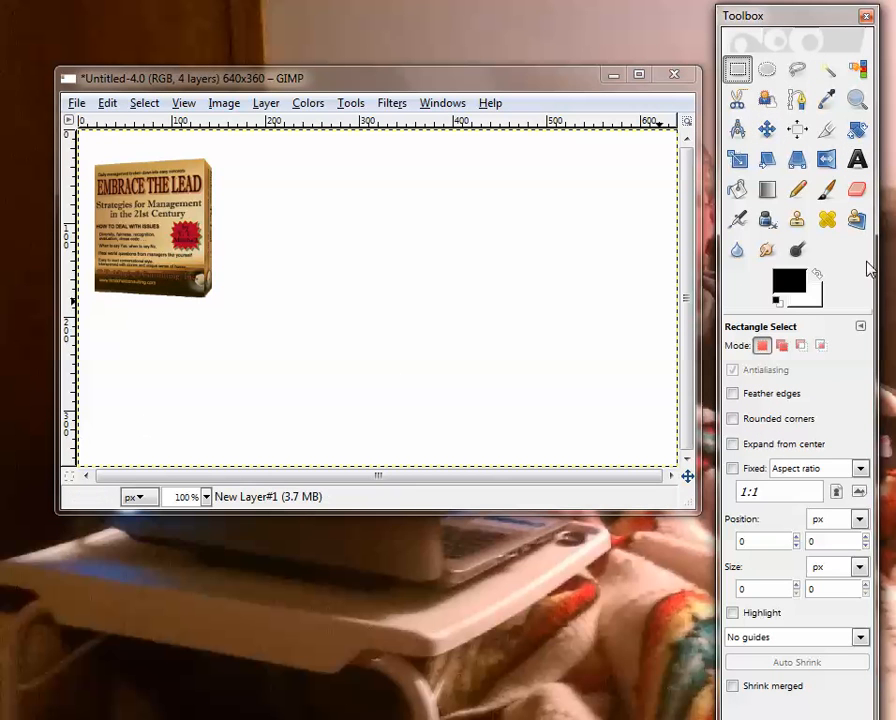
pyautogui.click(733, 419)
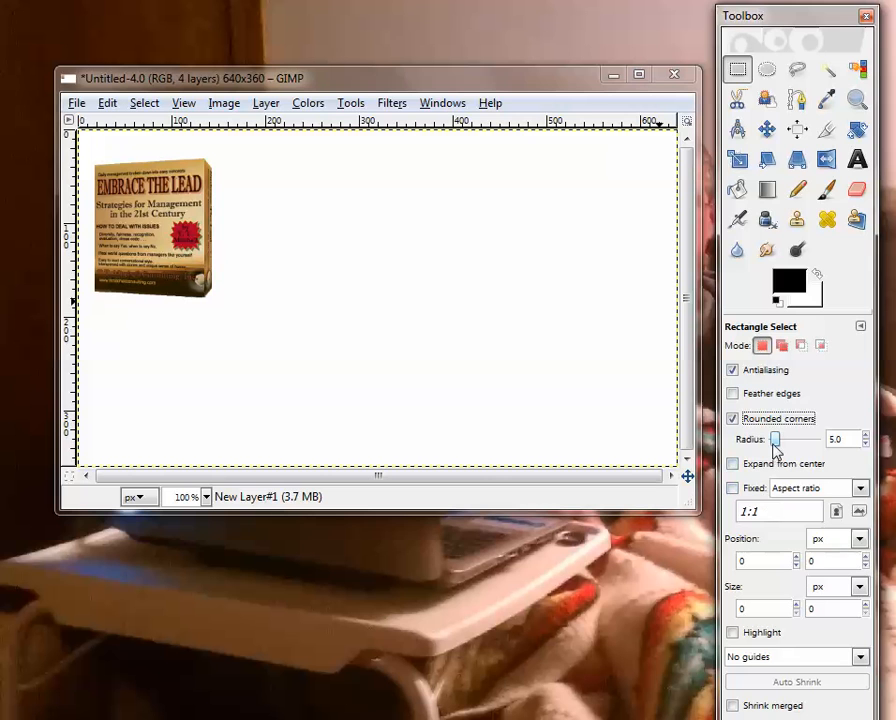
pyautogui.moveTo(776, 446); pyautogui.dragTo(779, 449)
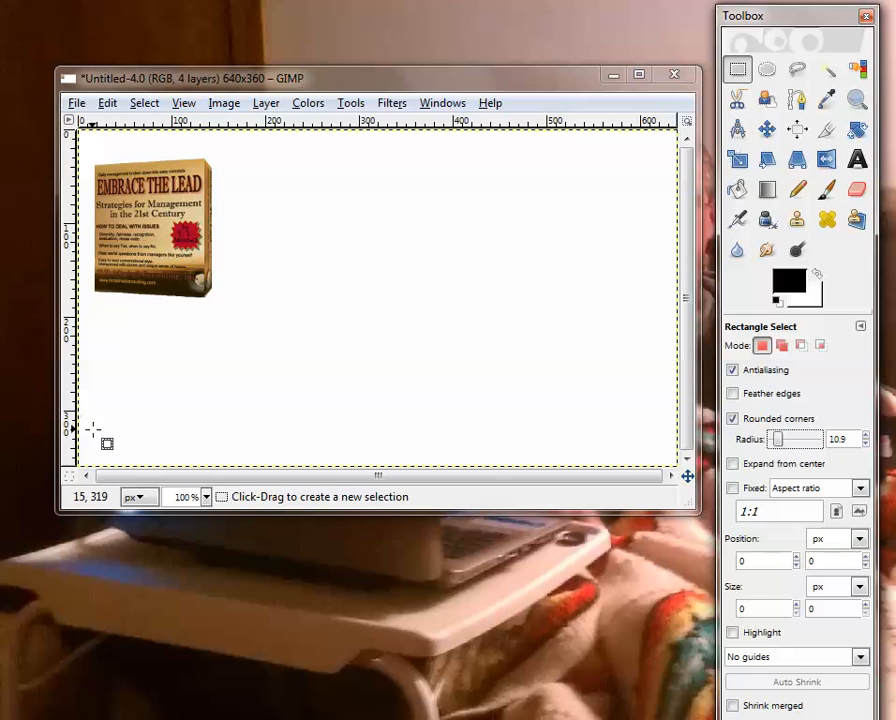
pyautogui.moveTo(89, 430); pyautogui.dragTo(665, 462)
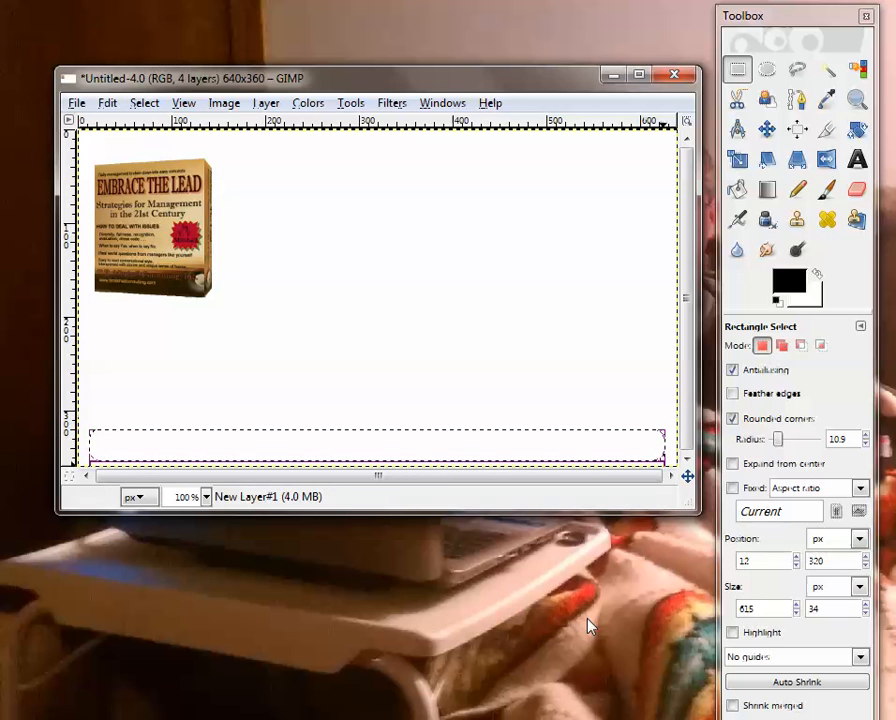
# Set the foreground color to red d91211 and fill the rounded bar selection with it
pyautogui.click(737, 190)
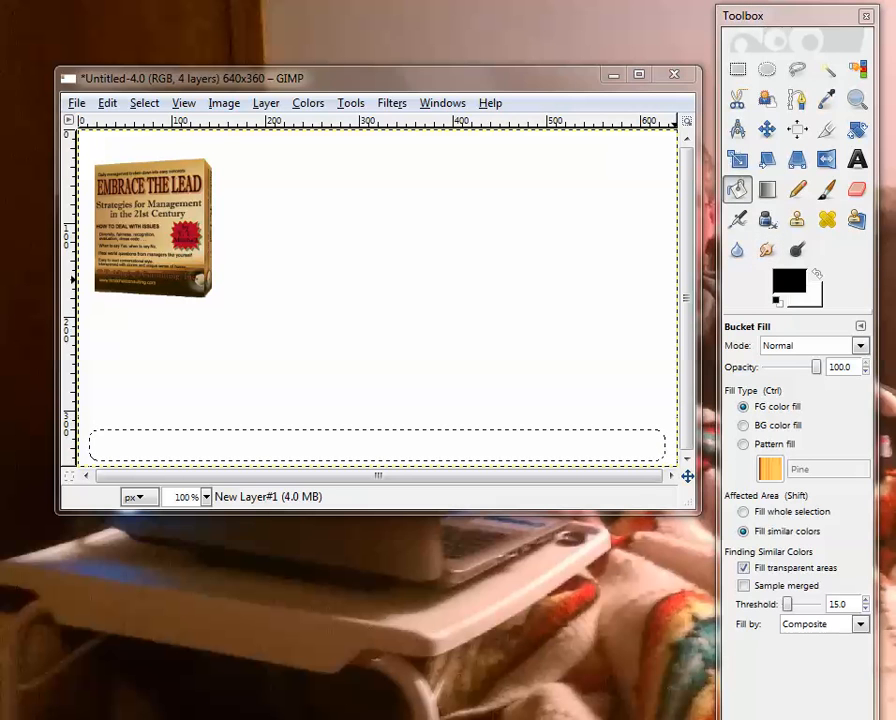
pyautogui.click(788, 281)
pyautogui.click(563, 273)
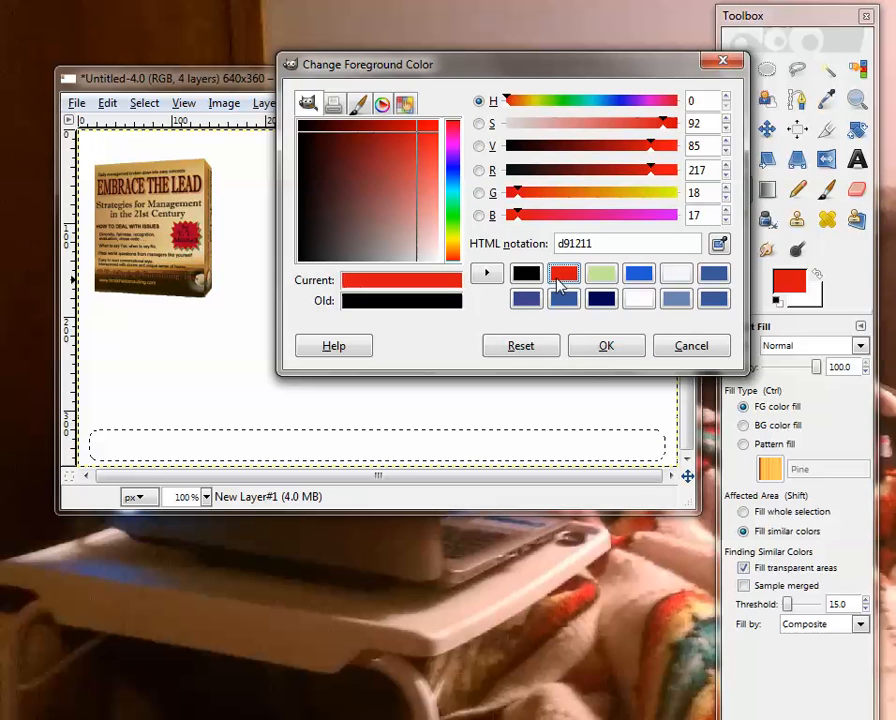
pyautogui.click(606, 348)
pyautogui.click(462, 450)
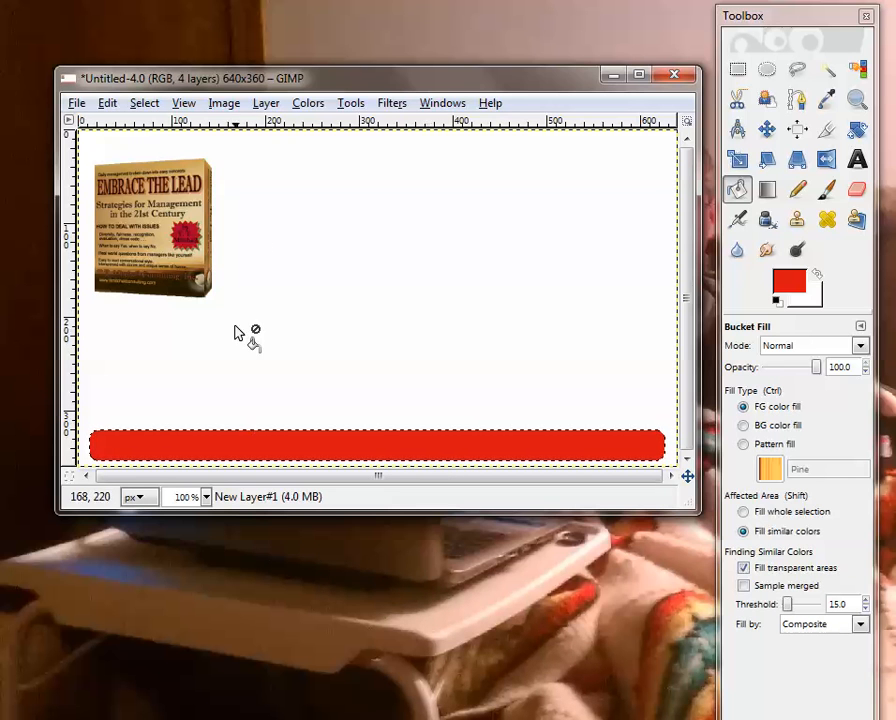
# Deselect the red bar and add another new transparent layer above it
pyautogui.click(141, 103)
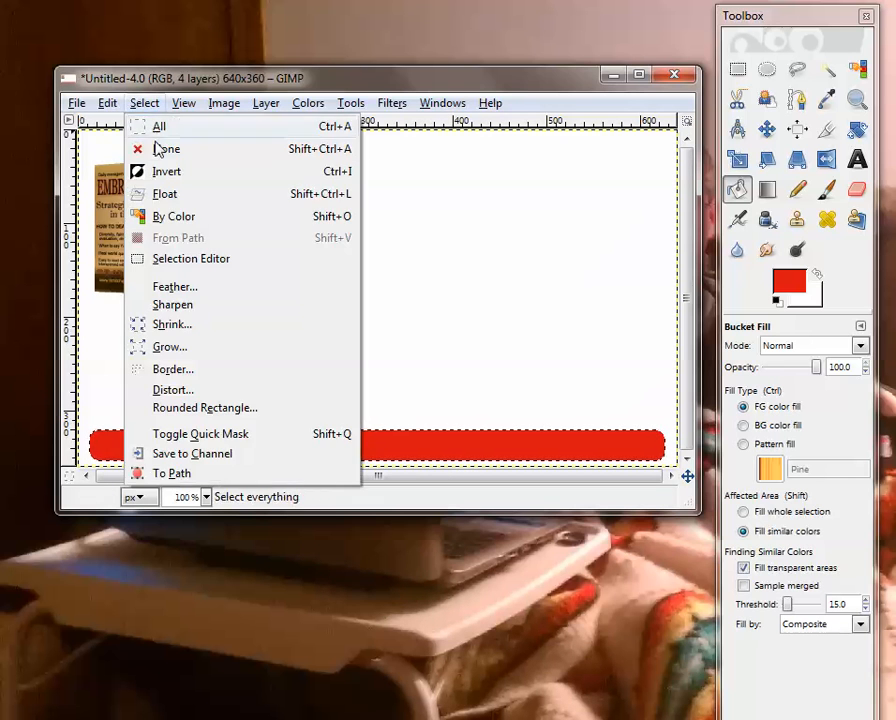
pyautogui.click(164, 148)
pyautogui.click(266, 103)
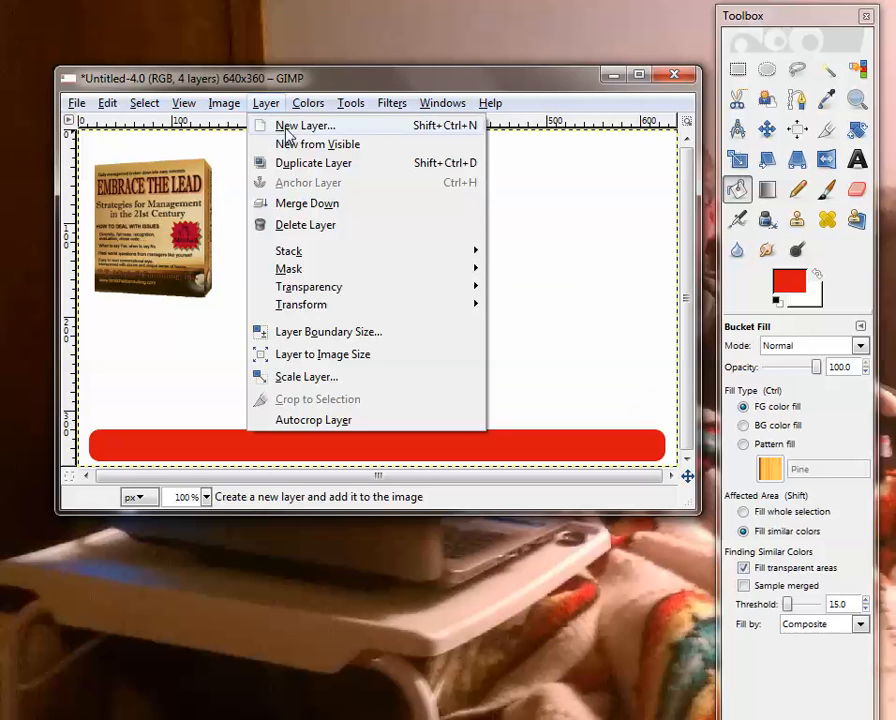
pyautogui.click(287, 135)
pyautogui.click(310, 410)
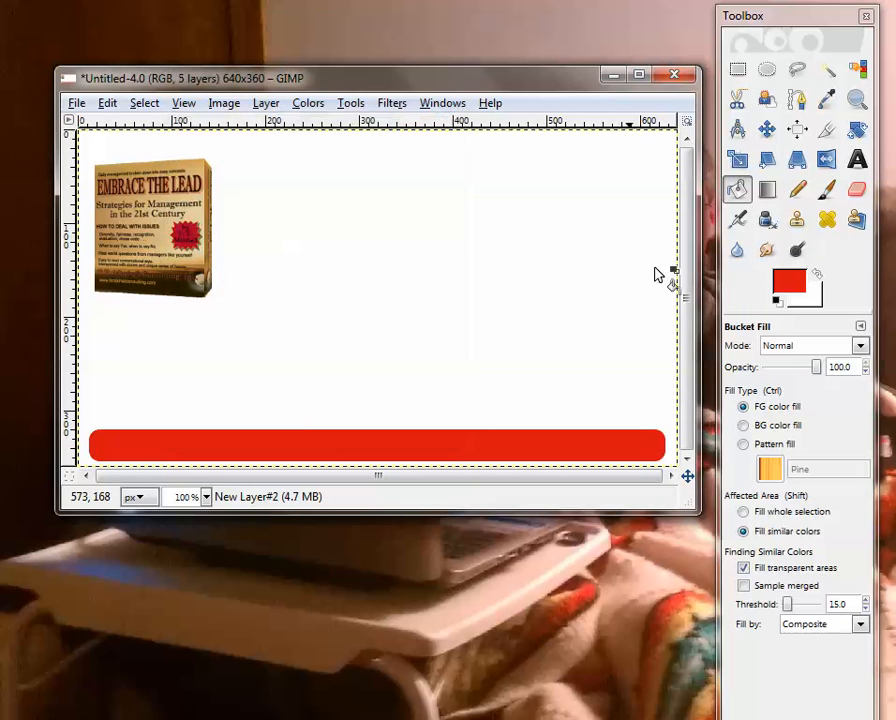
# Switch the foreground to white and add the presenter's full name as text near the left end of the red bar
pyautogui.click(857, 159)
pyautogui.click(816, 276)
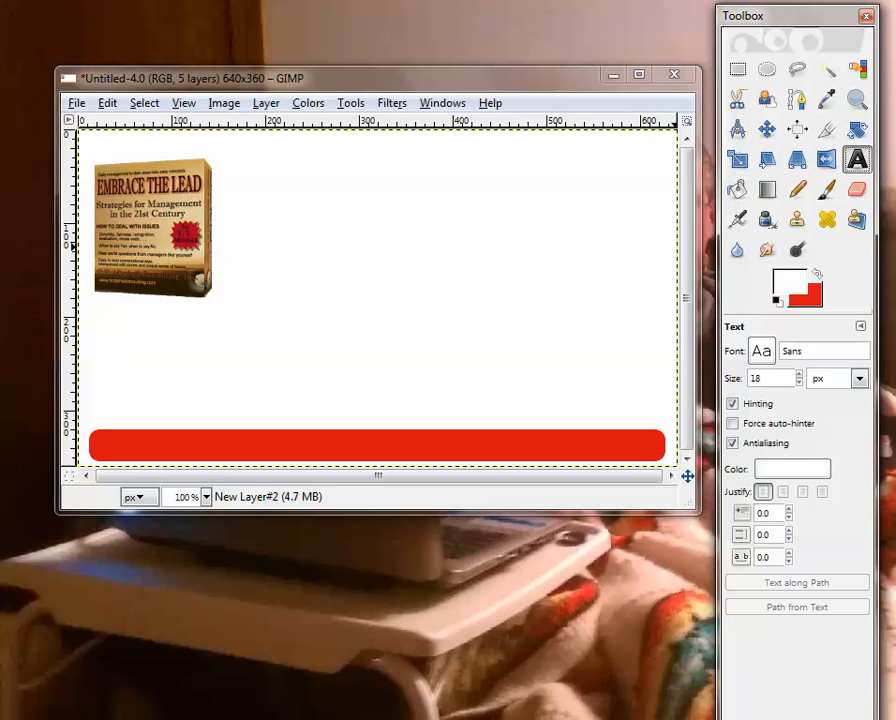
pyautogui.click(121, 440)
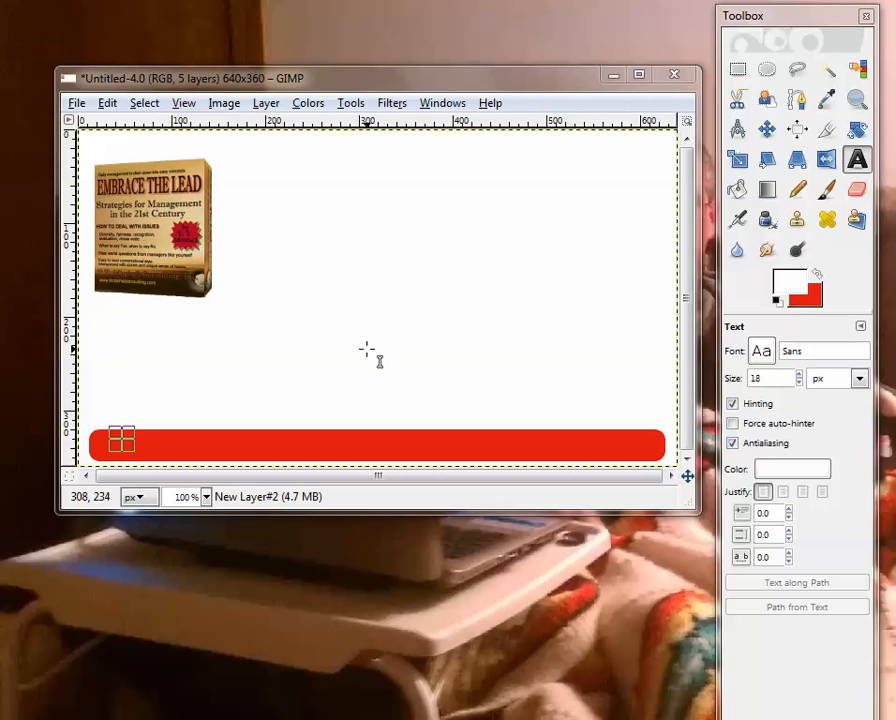
pyautogui.write('Mi')
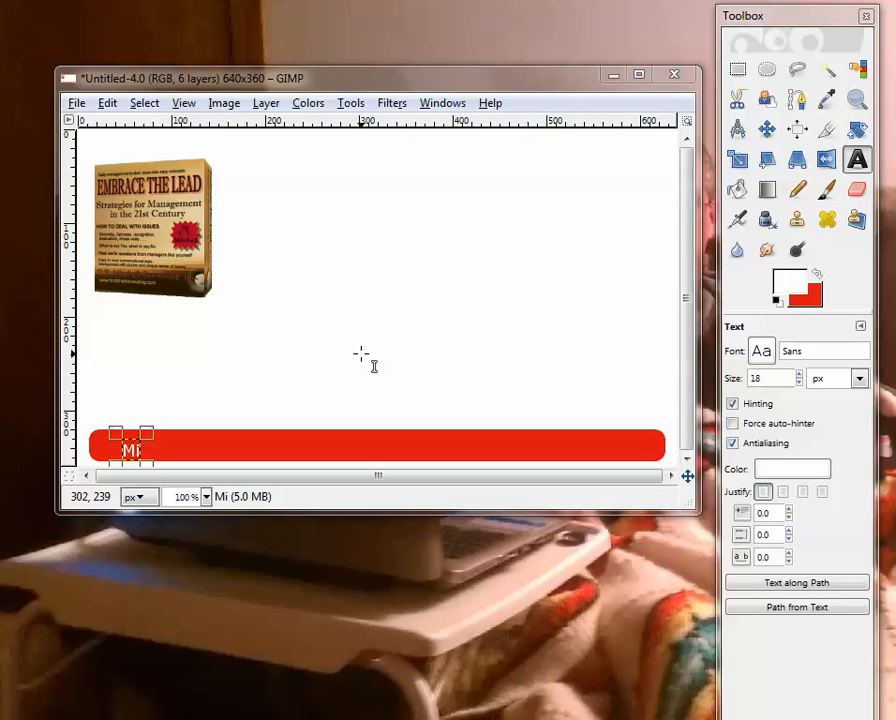
pyautogui.write('tc')
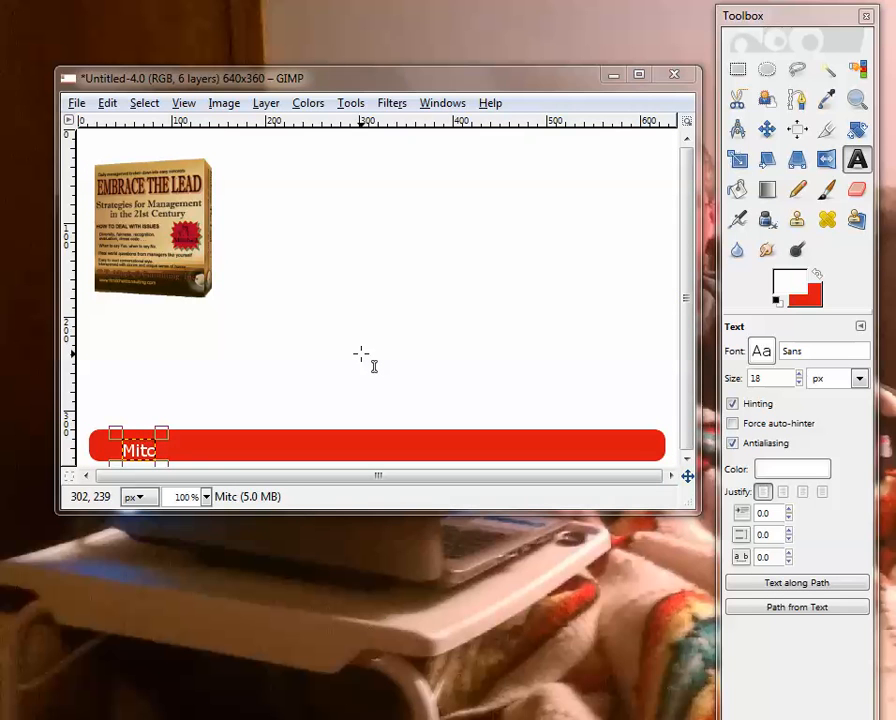
pyautogui.write('h Mi')
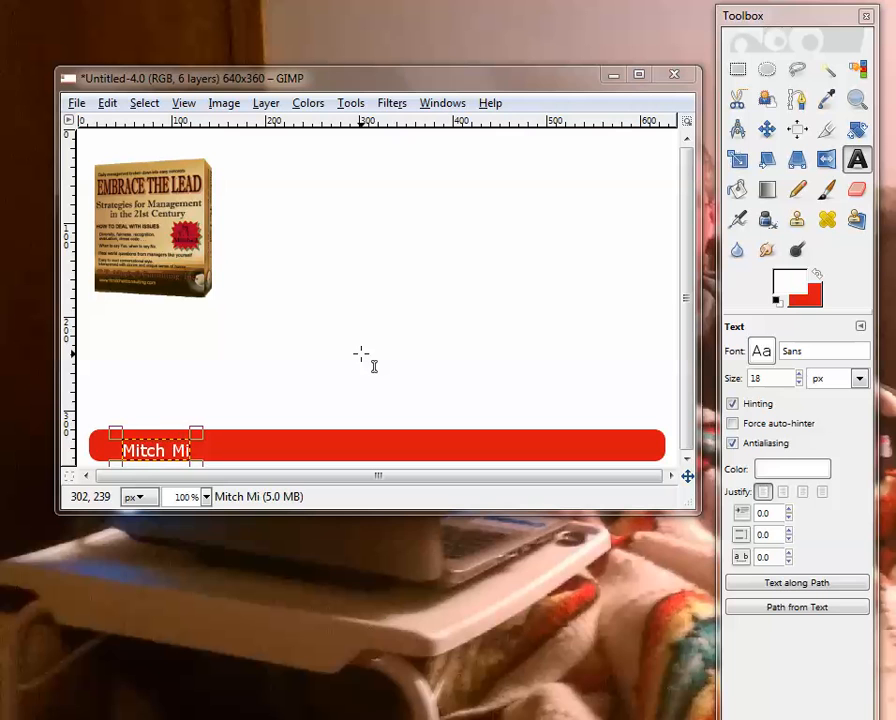
pyautogui.write('tchell')
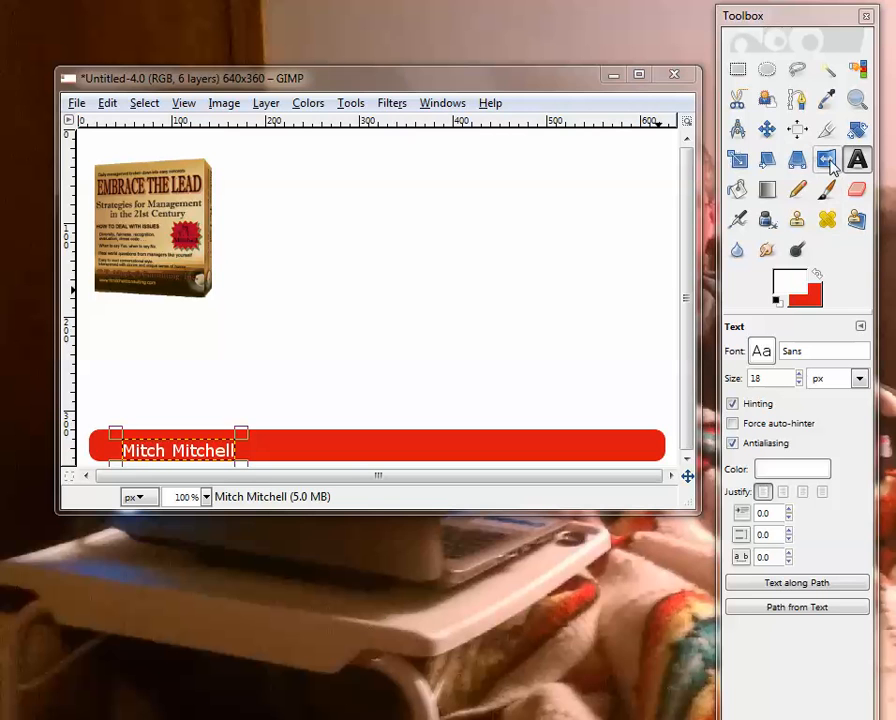
# Format the name text as Sans Bold at 22 px and shift it slightly up and left to fit inside the red bar
pyautogui.click(798, 375)
pyautogui.click(798, 375)
pyautogui.click(798, 375)
pyautogui.click(798, 375)
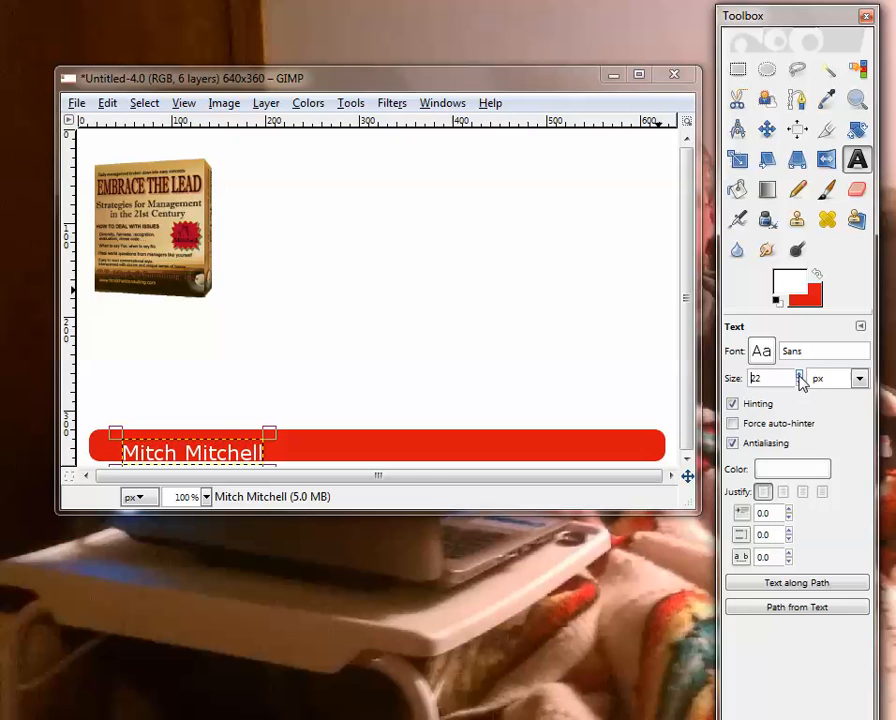
pyautogui.click(762, 353)
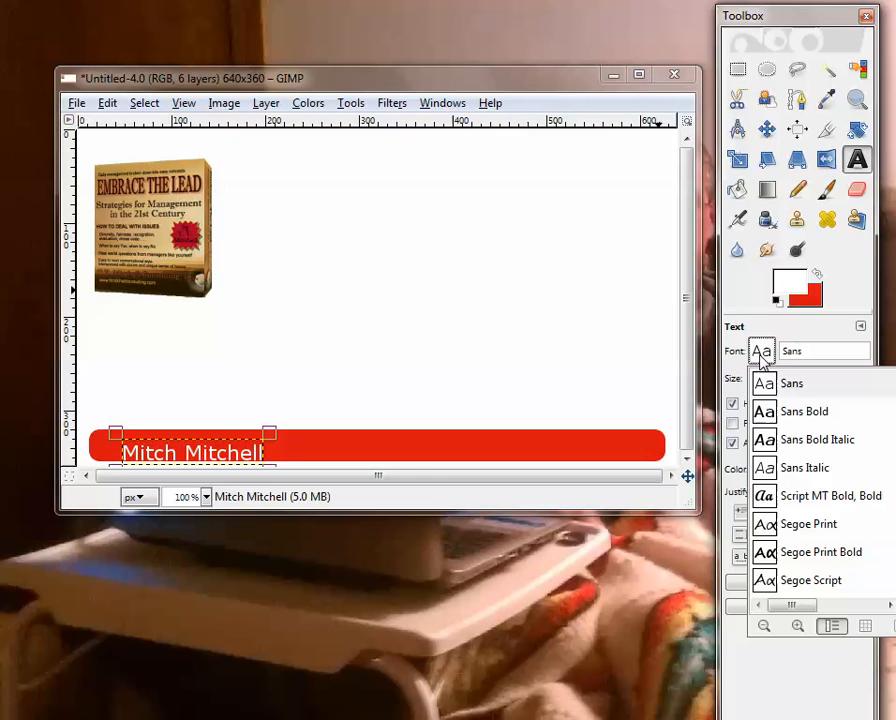
pyautogui.click(806, 414)
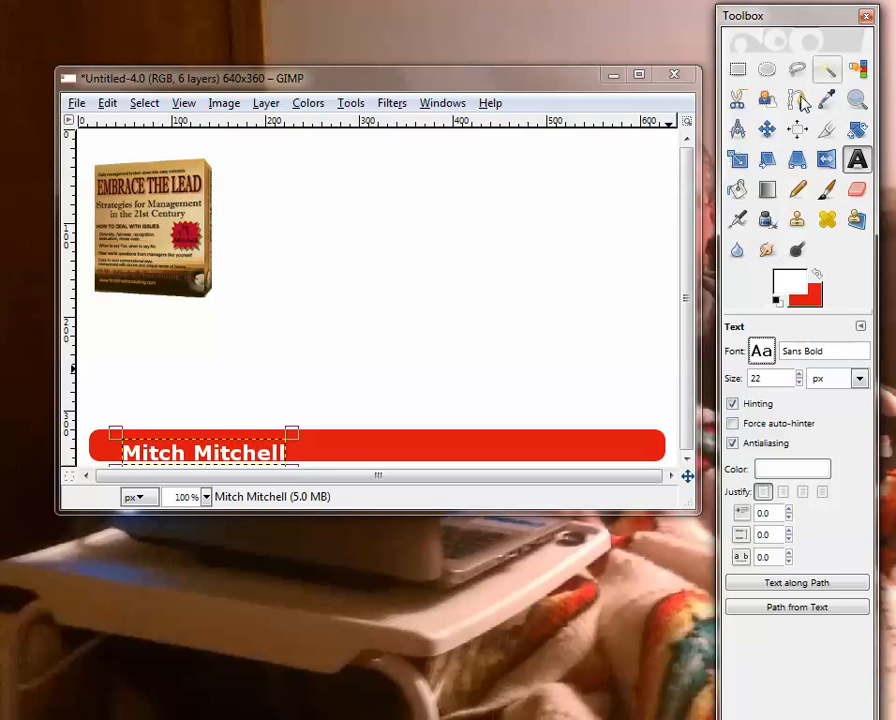
pyautogui.click(768, 130)
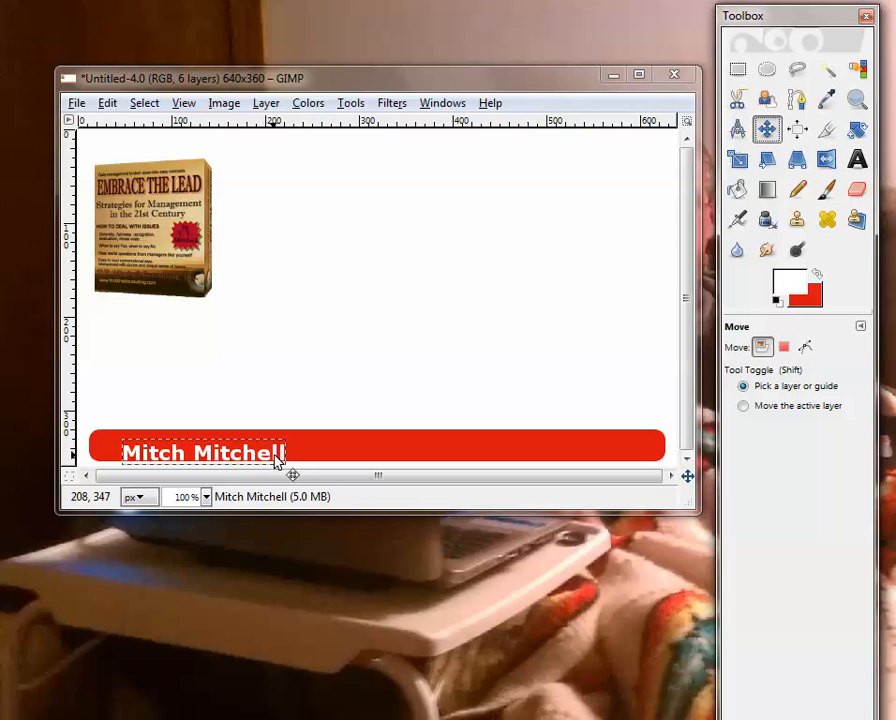
pyautogui.moveTo(277, 460); pyautogui.dragTo(266, 450)
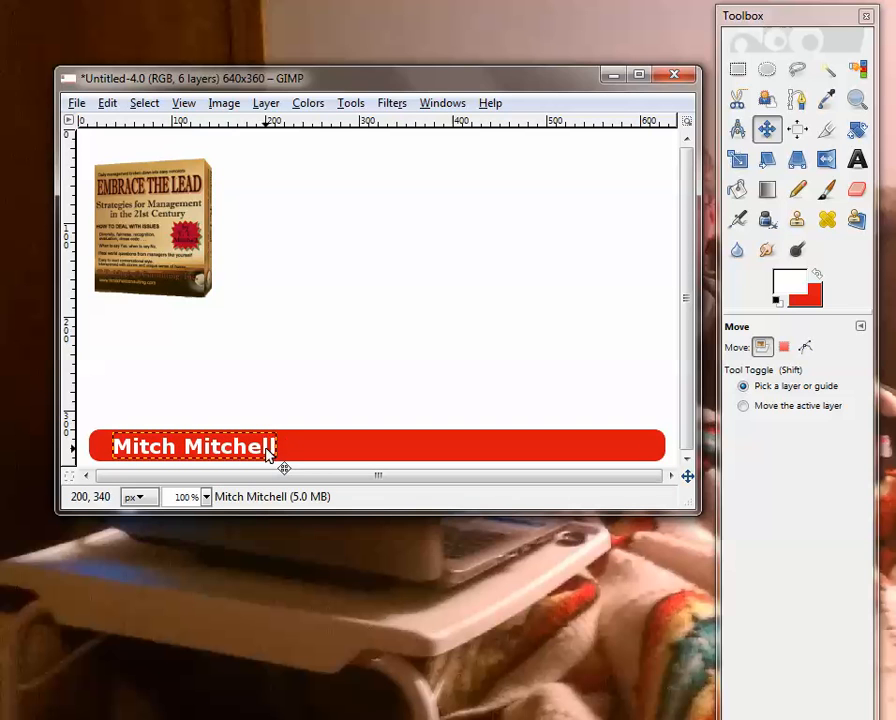
# Add a new transparent layer above the name text
pyautogui.click(145, 104)
pyautogui.click(145, 104)
pyautogui.click(266, 103)
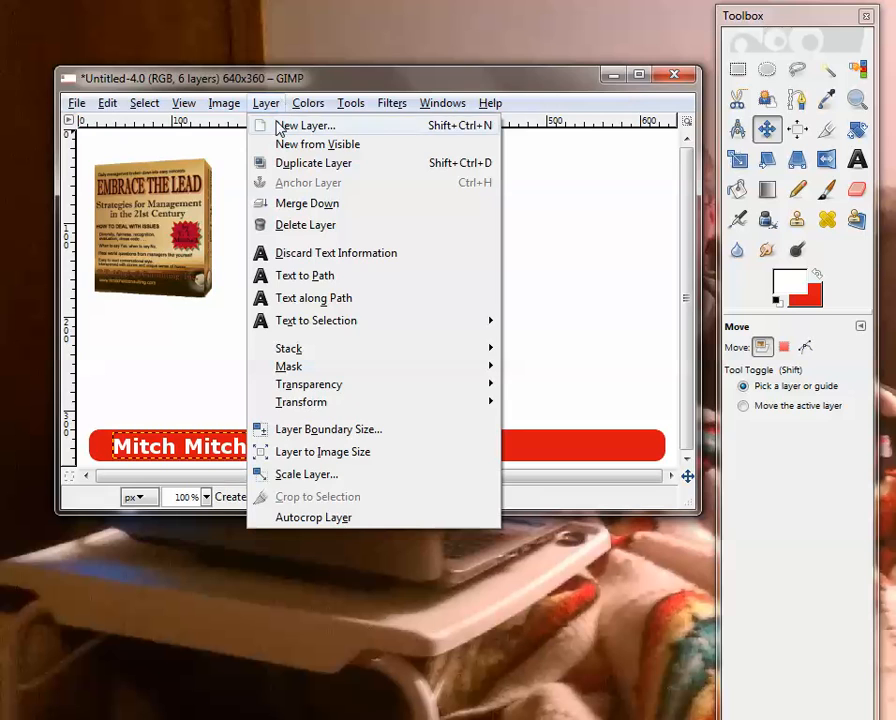
pyautogui.click(278, 125)
pyautogui.click(184, 244)
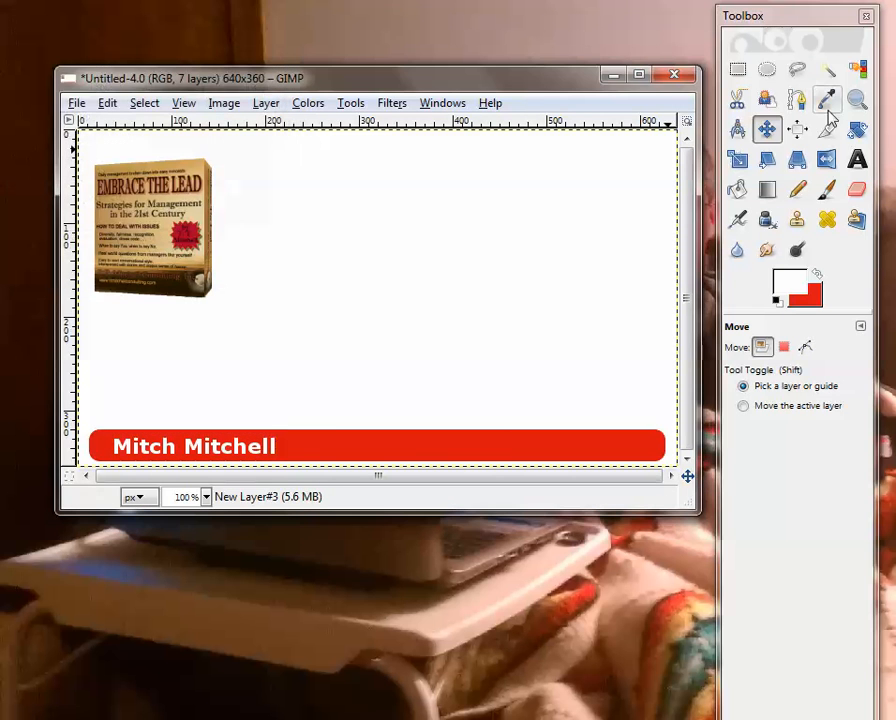
# Add the text "Im Just Sharing" on the red bar just after the name
pyautogui.click(857, 160)
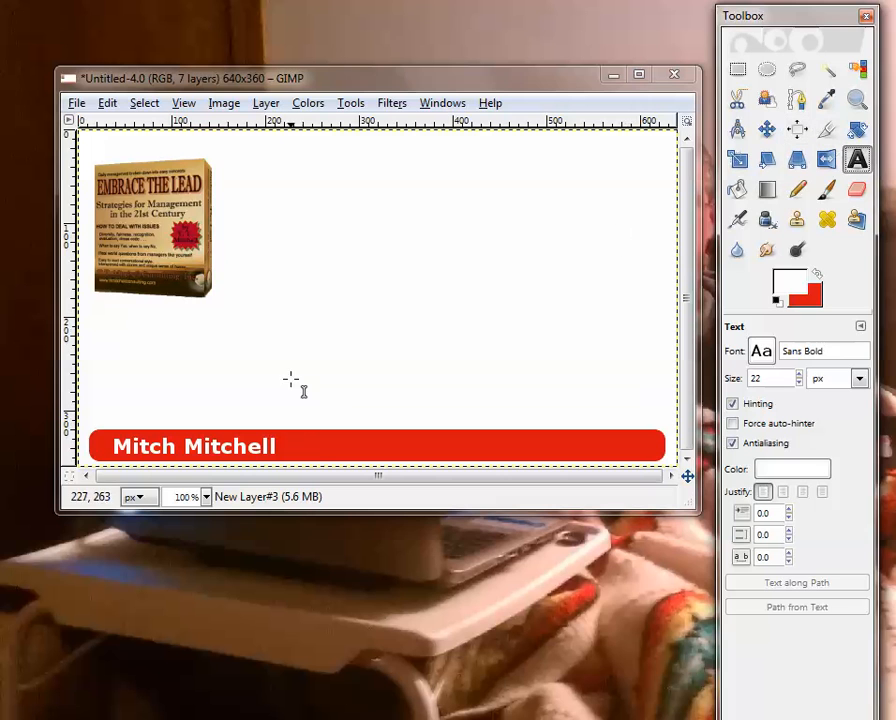
pyautogui.click(298, 447)
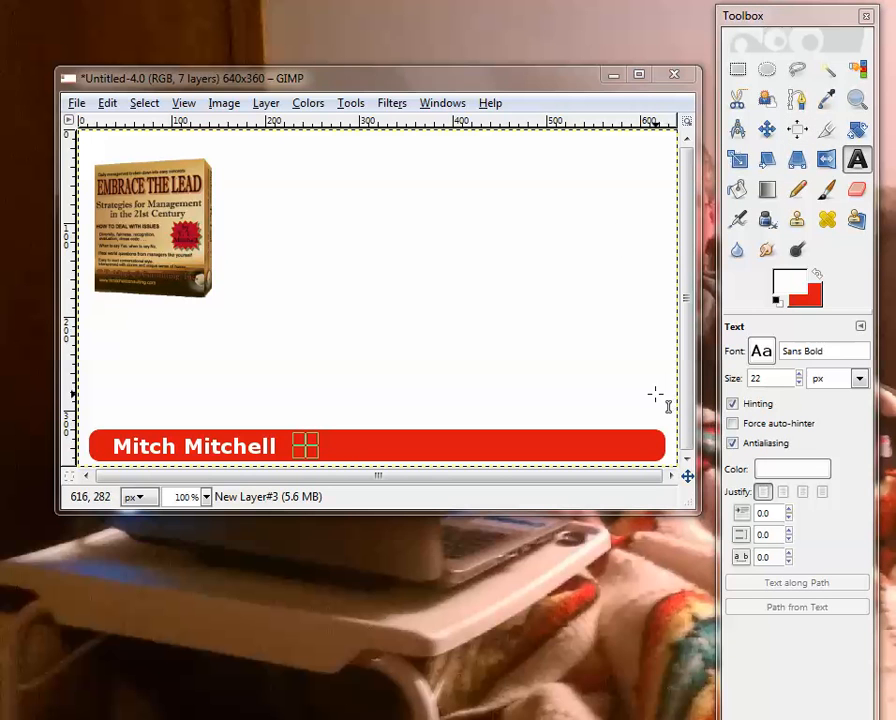
pyautogui.write('Im')
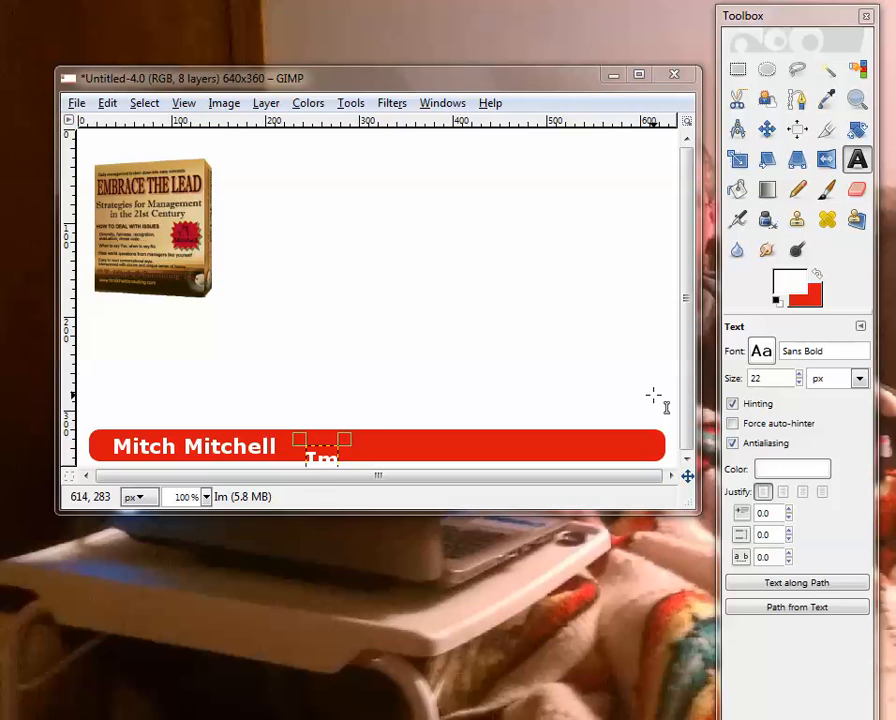
pyautogui.write(' Jus')
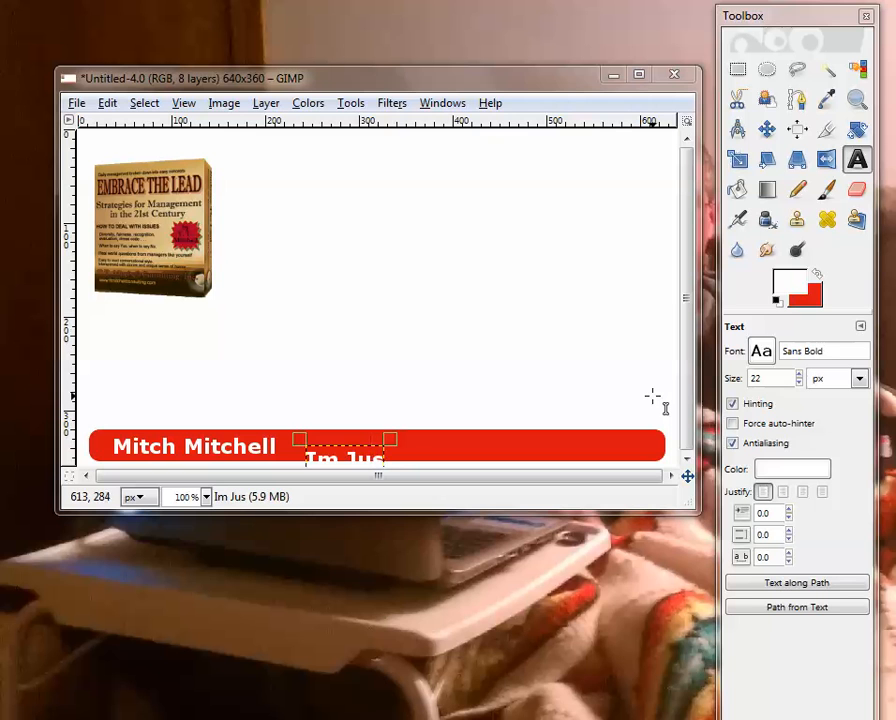
pyautogui.write('t Sh')
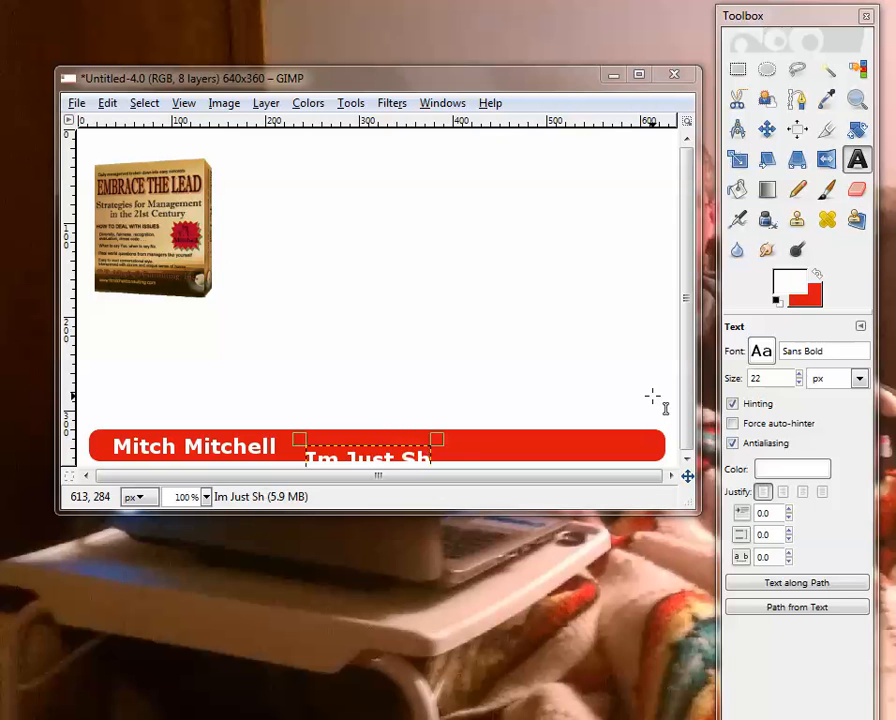
pyautogui.write('aring')
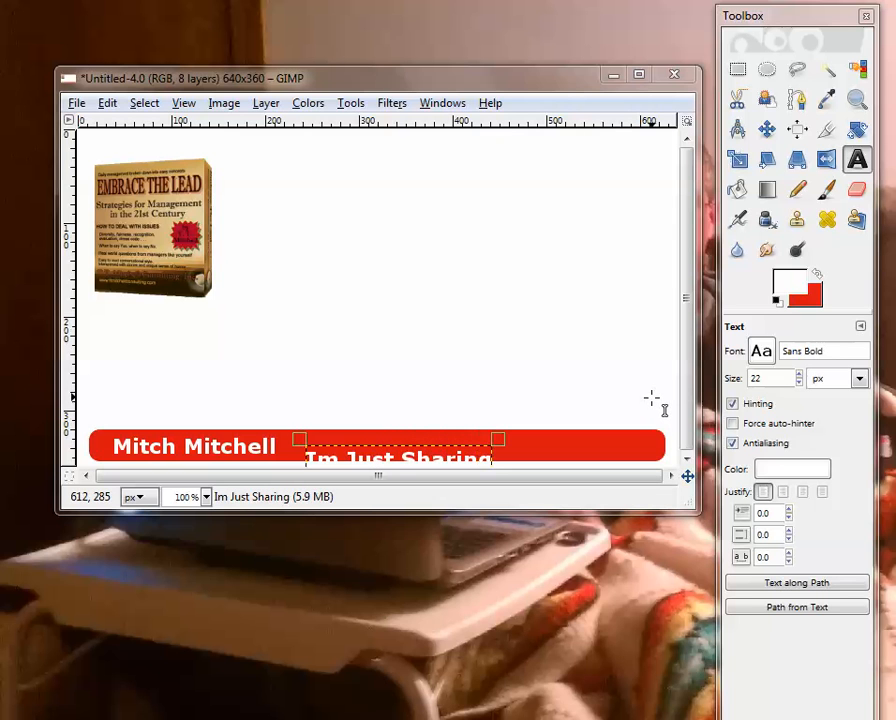
# Change the "Im Just Sharing" text to the regular Sans font and align it inside the red bar beside the name
pyautogui.click(761, 355)
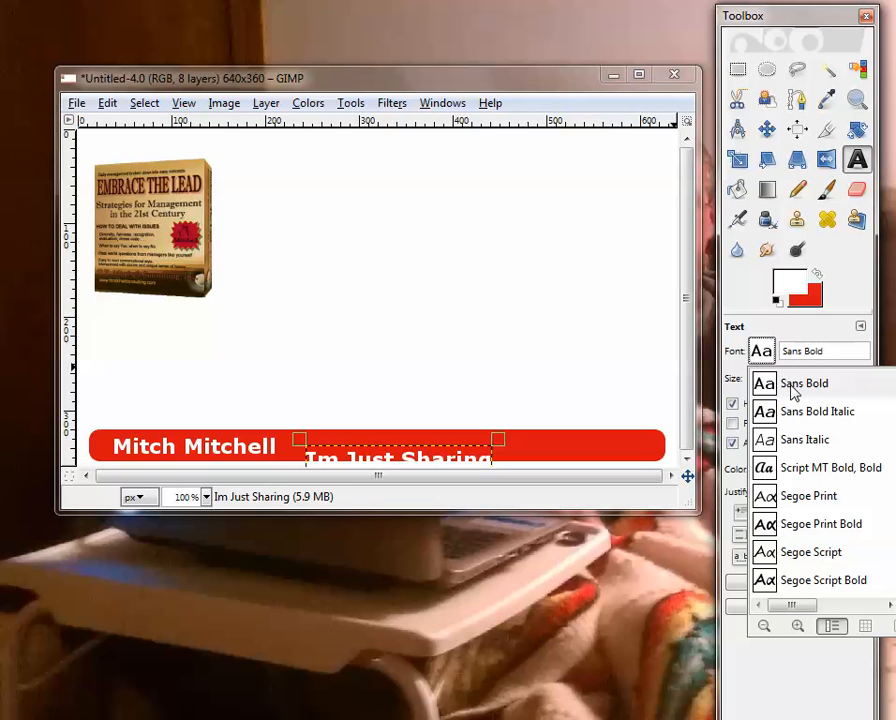
pyautogui.scroll(1, 793, 420)
pyautogui.click(791, 396)
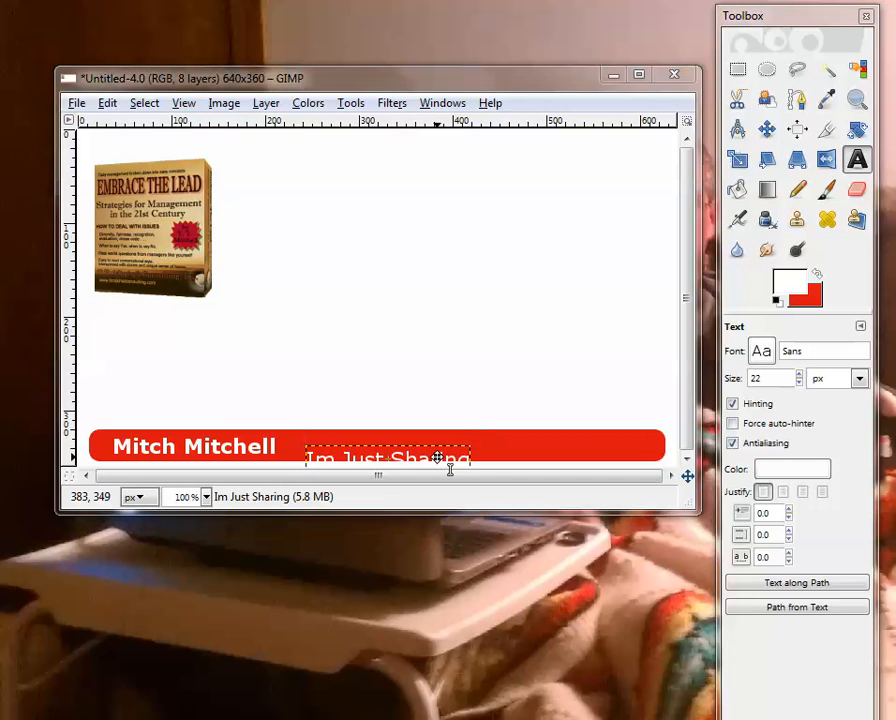
pyautogui.moveTo(438, 457); pyautogui.dragTo(428, 446)
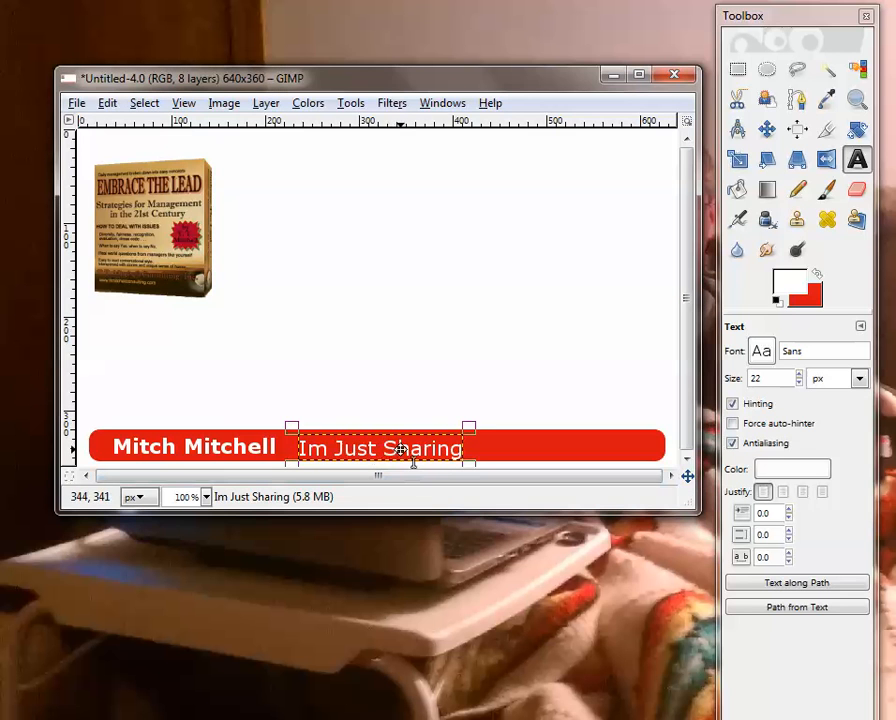
pyautogui.moveTo(396, 450); pyautogui.dragTo(381, 452)
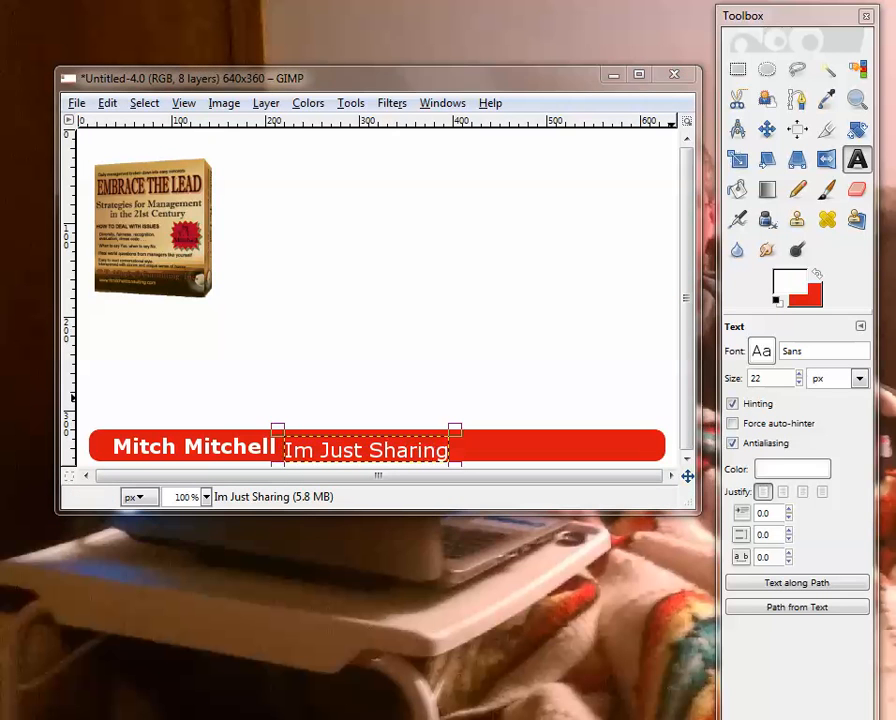
pyautogui.click(767, 129)
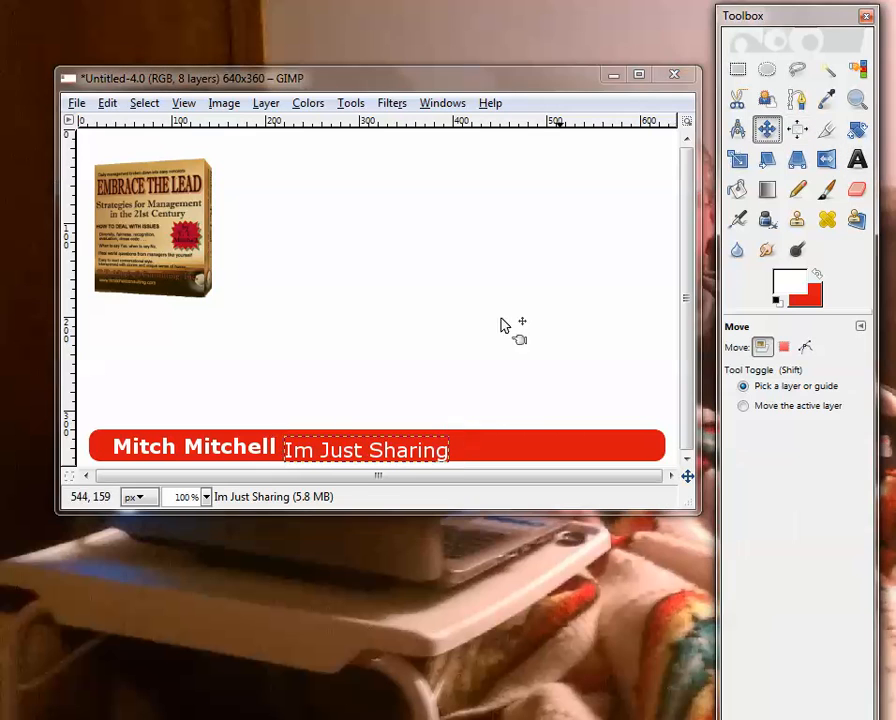
pyautogui.moveTo(357, 460); pyautogui.dragTo(366, 457)
# Add another new transparent layer above the "Im Just Sharing" text
pyautogui.click(266, 103)
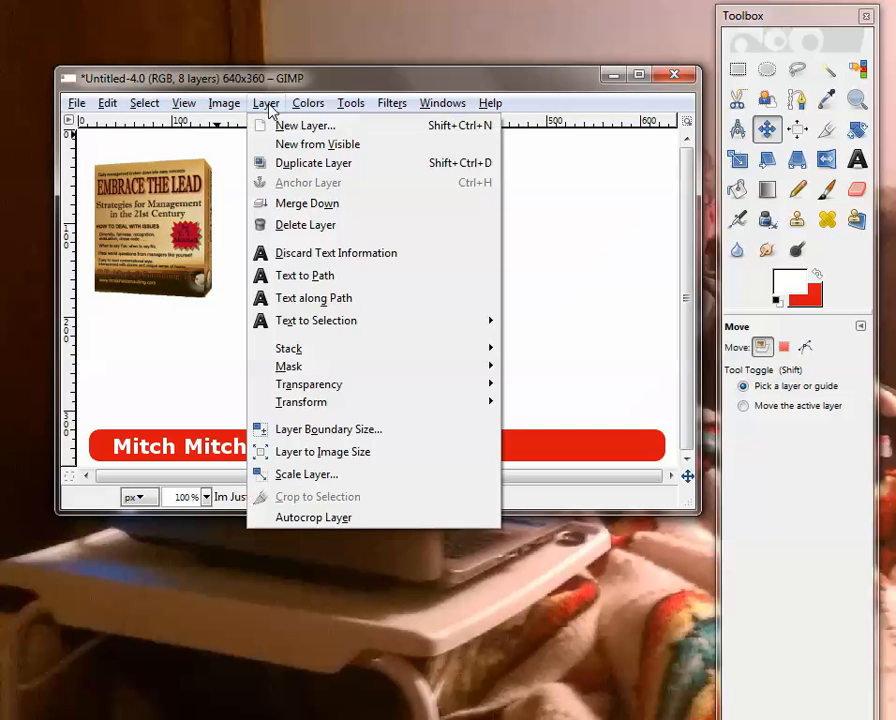
pyautogui.click(284, 125)
pyautogui.click(224, 344)
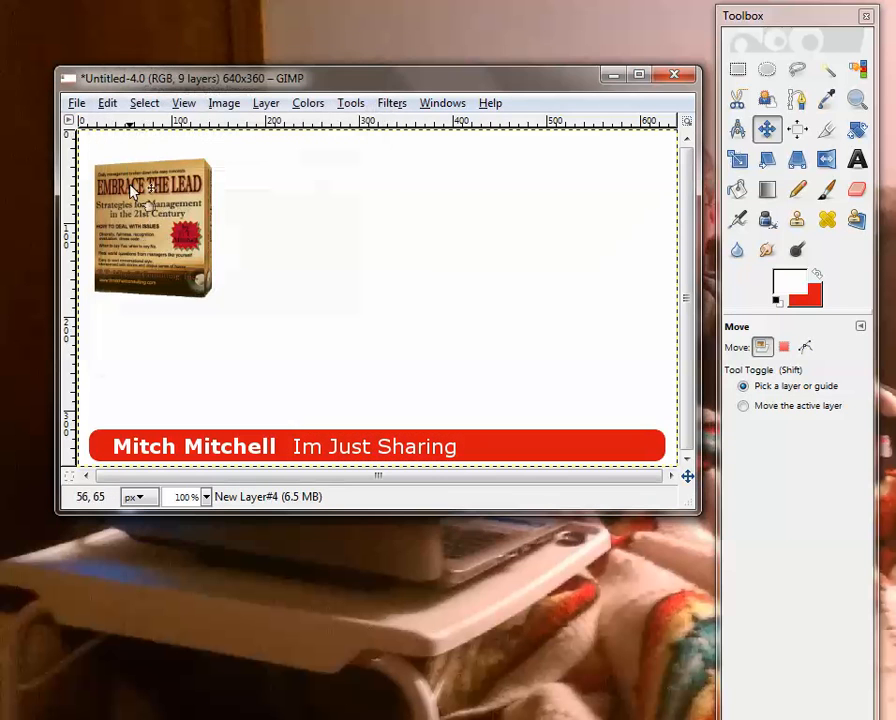
# Add the web address text "ImJustSharing.com" near the right end of the red bar
pyautogui.click(857, 159)
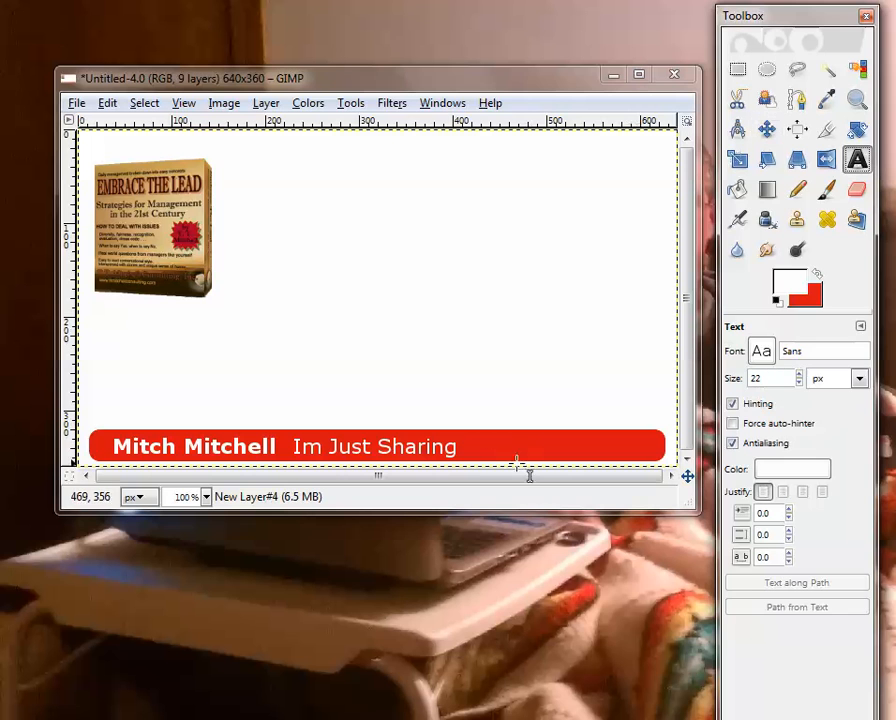
pyautogui.click(486, 440)
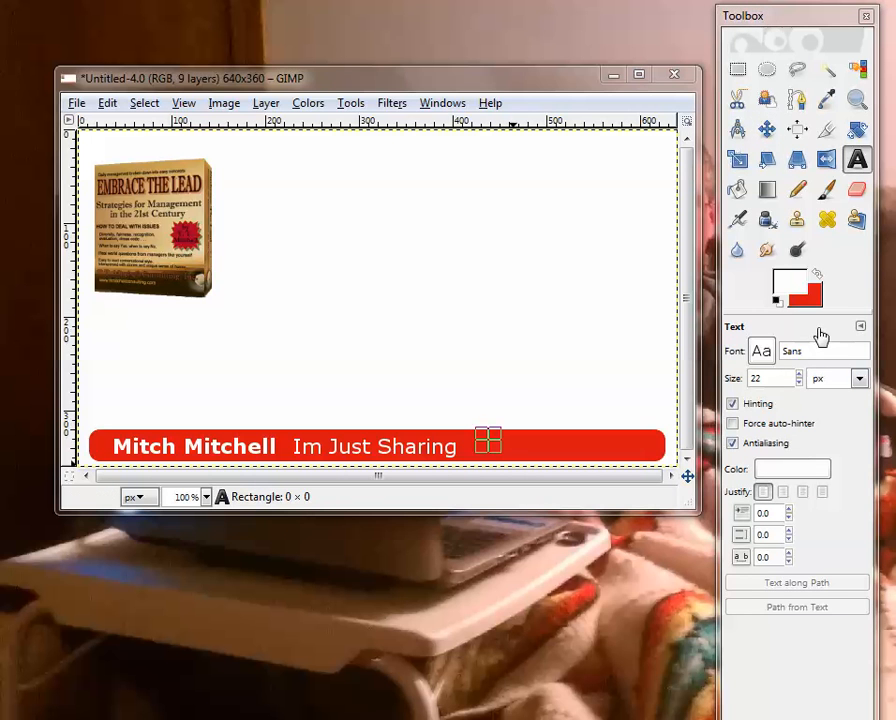
pyautogui.write('Im')
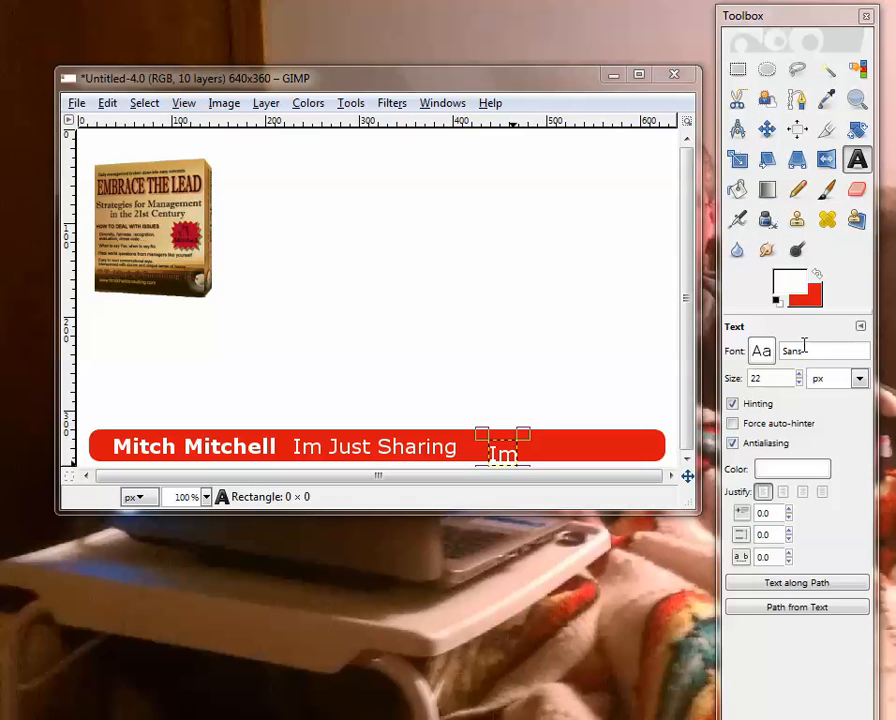
pyautogui.write('JustSh')
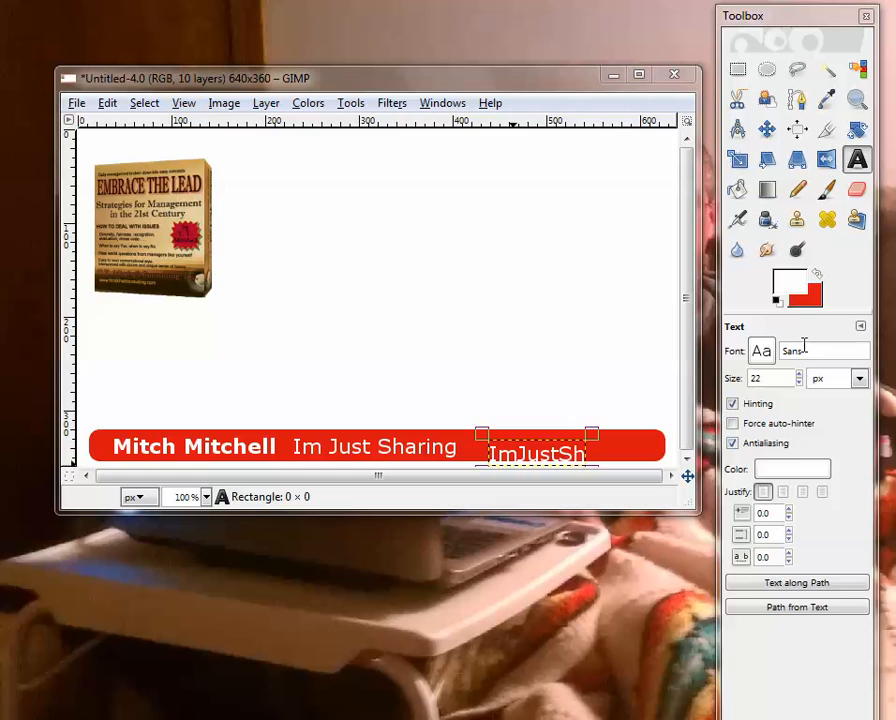
pyautogui.write('aring.')
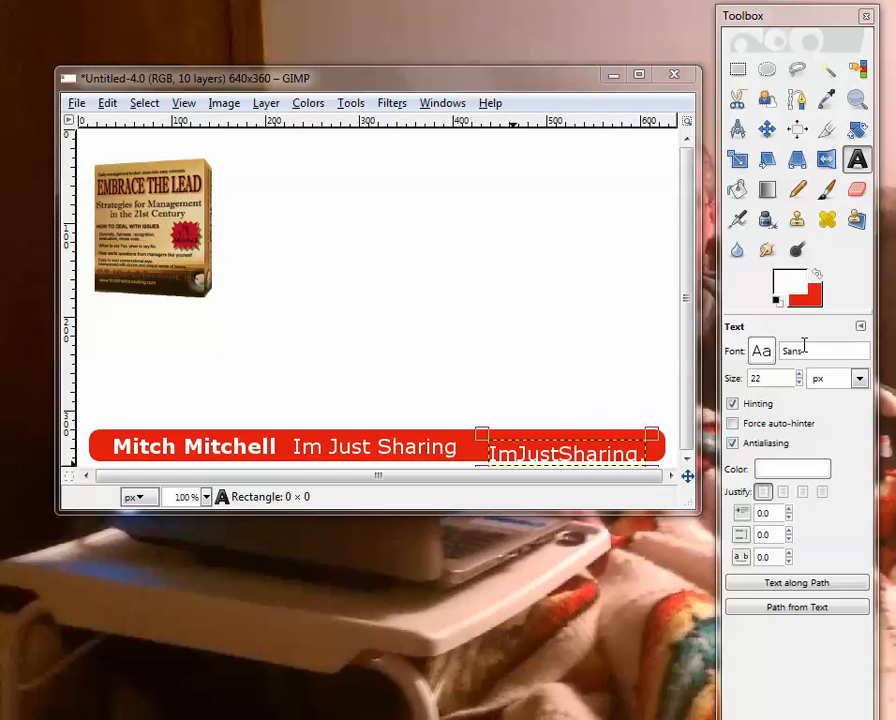
pyautogui.write('co')
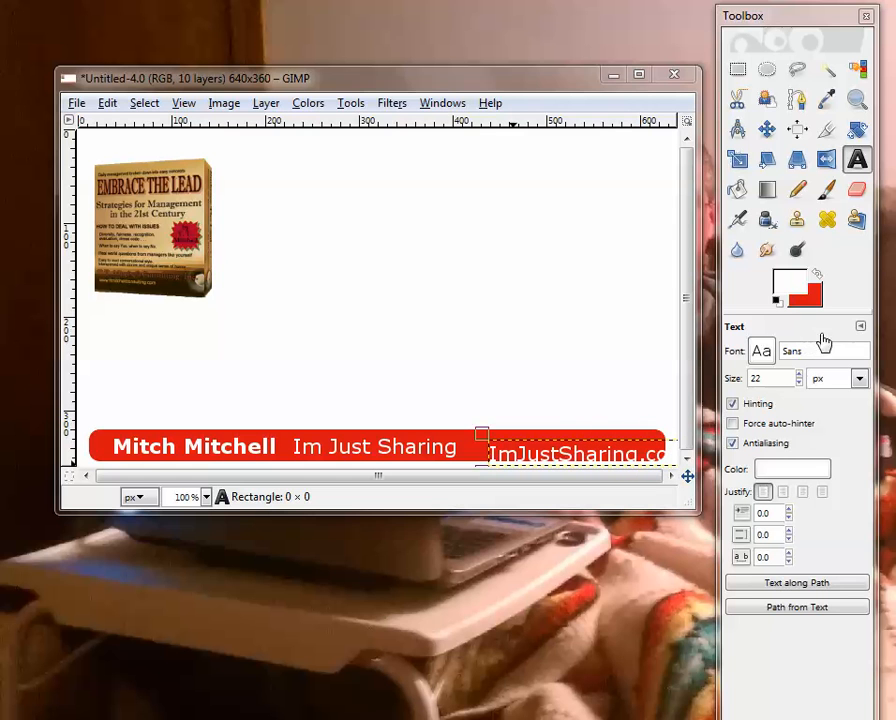
# Format the web address text as Sans Bold Italic at 18 px and switch to the Move tool
pyautogui.click(798, 382)
pyautogui.click(798, 382)
pyautogui.click(798, 382)
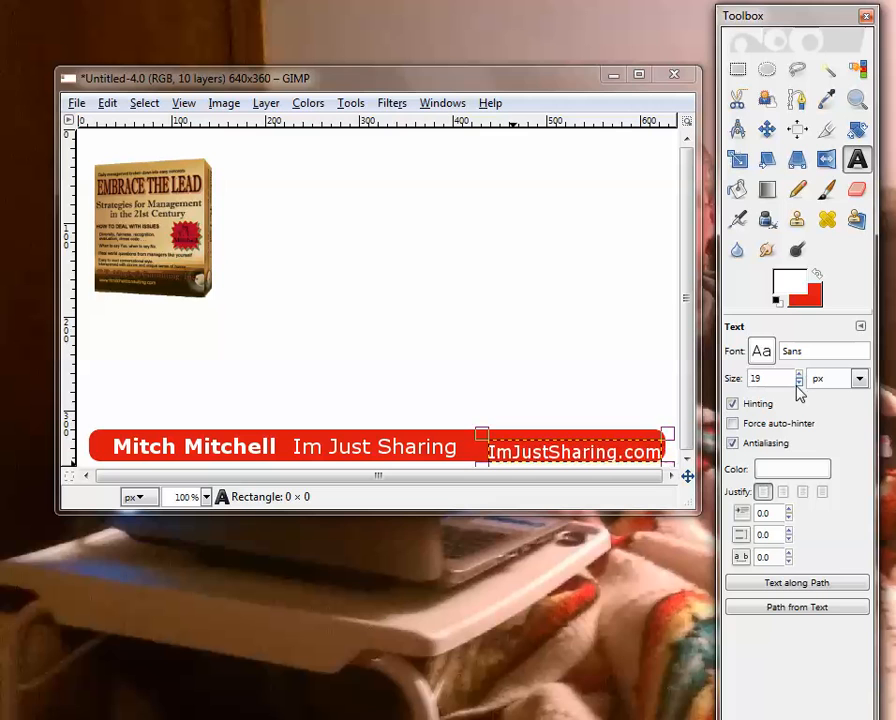
pyautogui.click(798, 382)
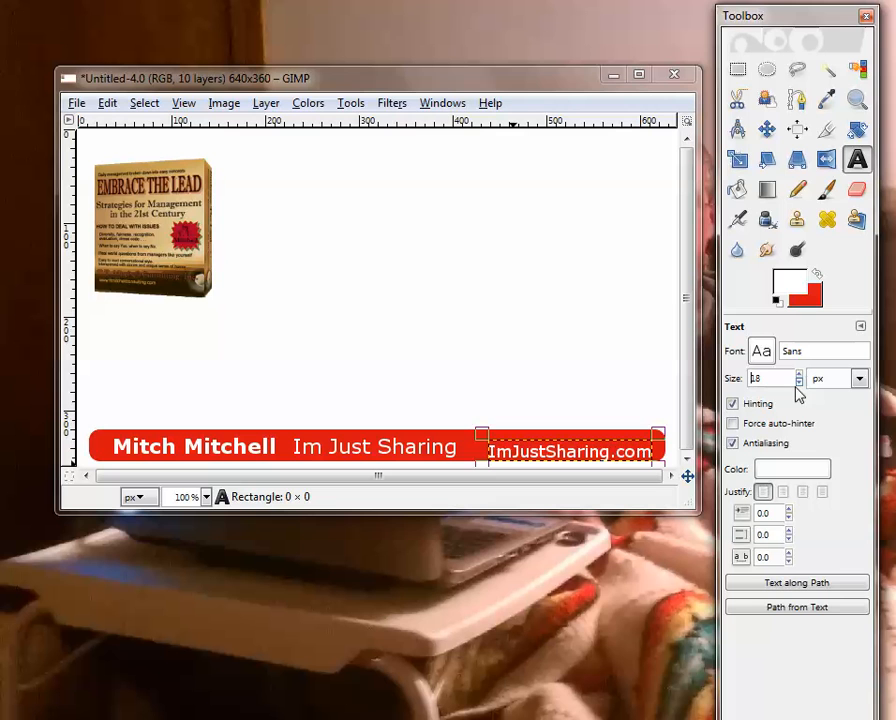
pyautogui.click(763, 352)
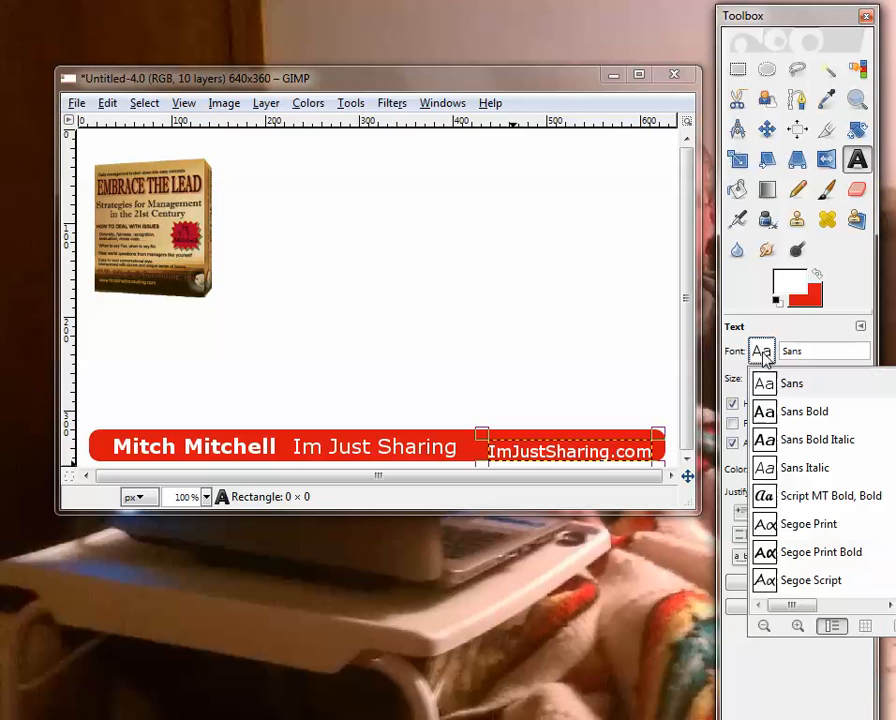
pyautogui.click(803, 442)
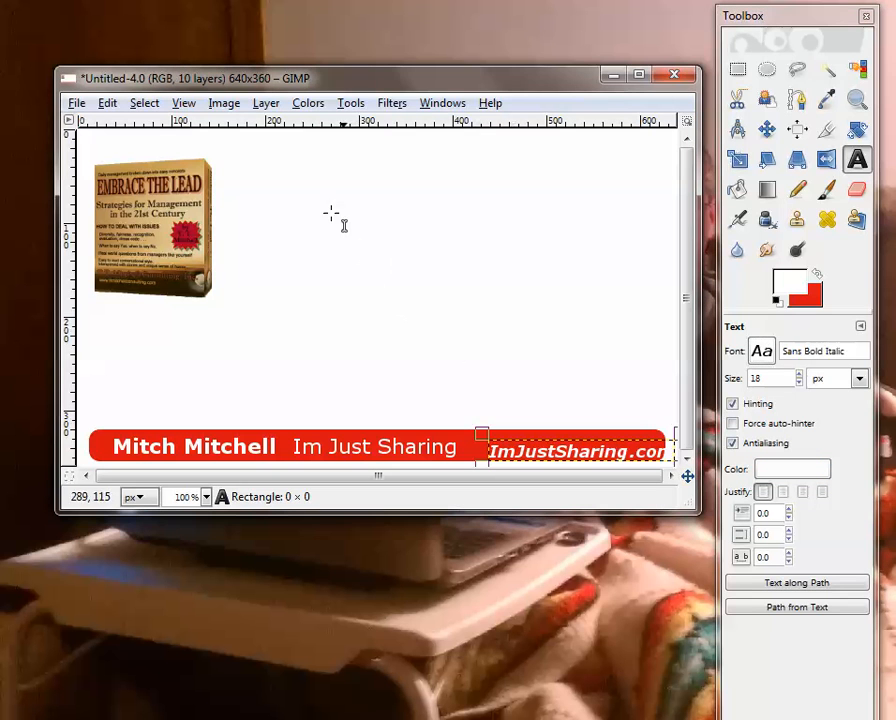
pyautogui.click(766, 128)
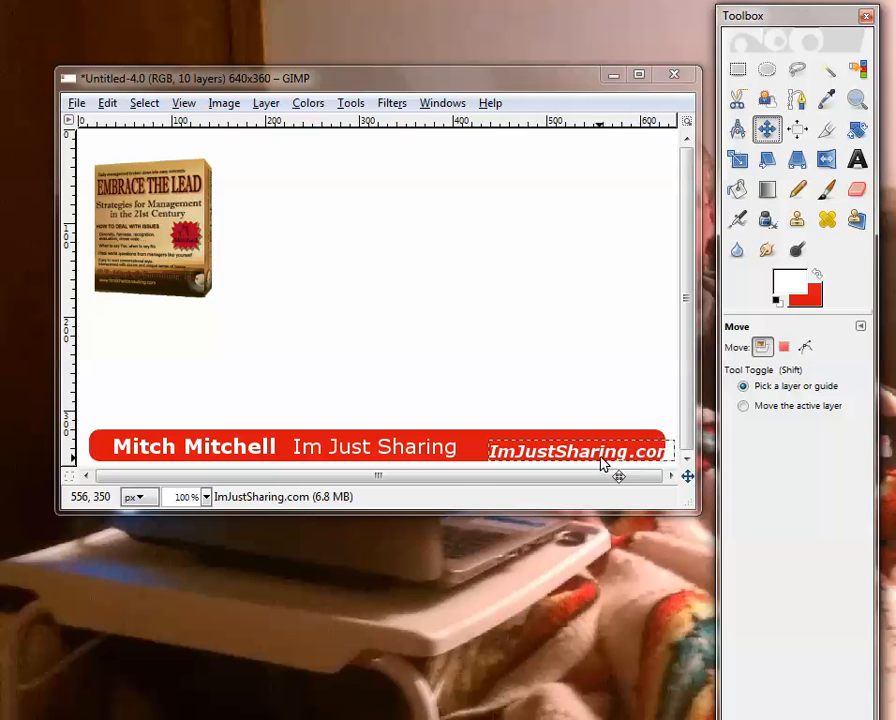
pyautogui.moveTo(606, 458); pyautogui.dragTo(590, 460)
pyautogui.click(110, 103)
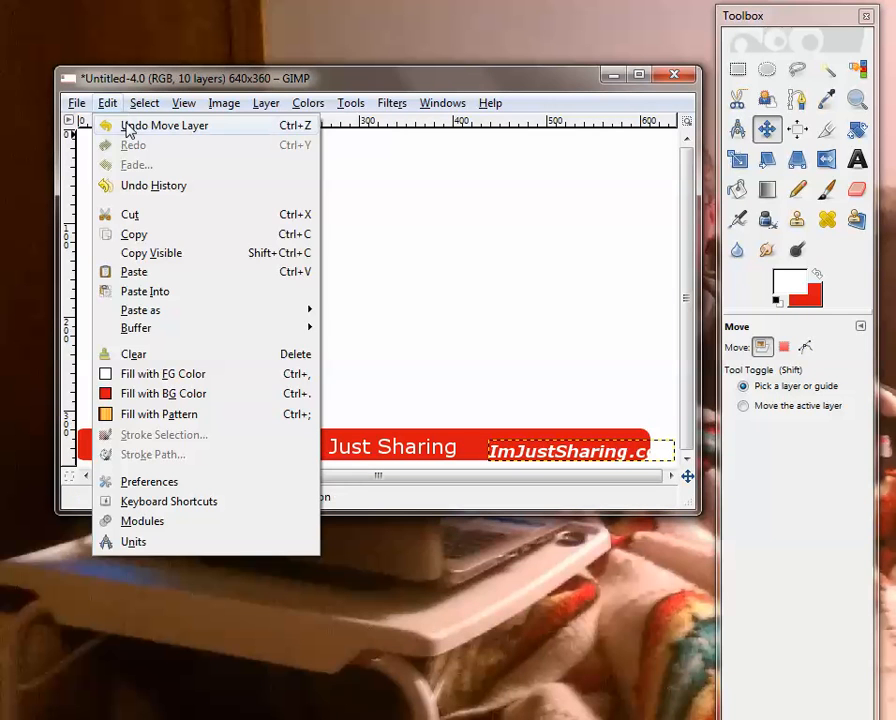
pyautogui.click(124, 124)
pyautogui.click(108, 103)
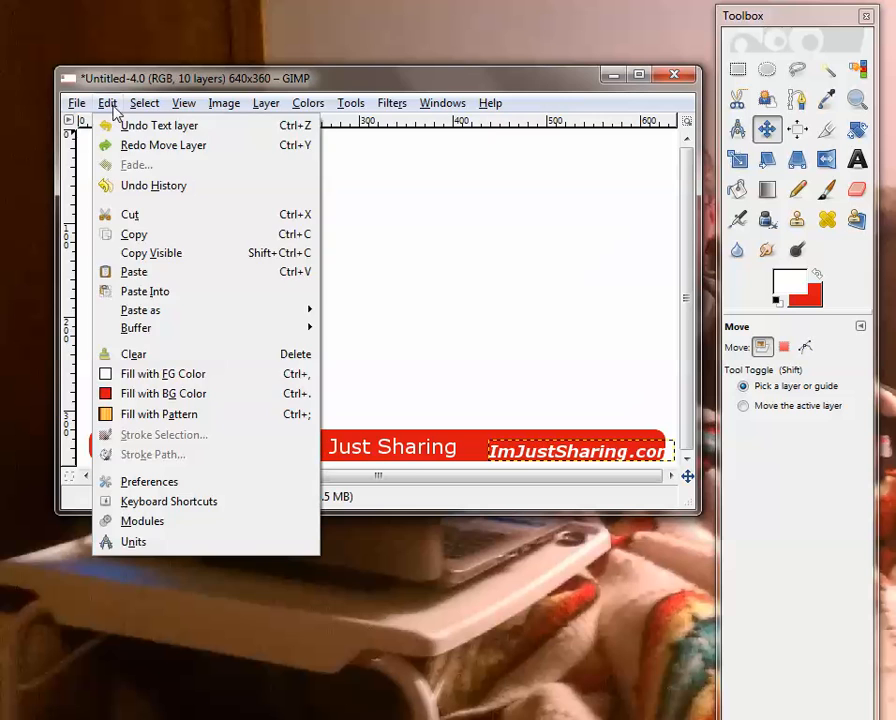
pyautogui.click(140, 84)
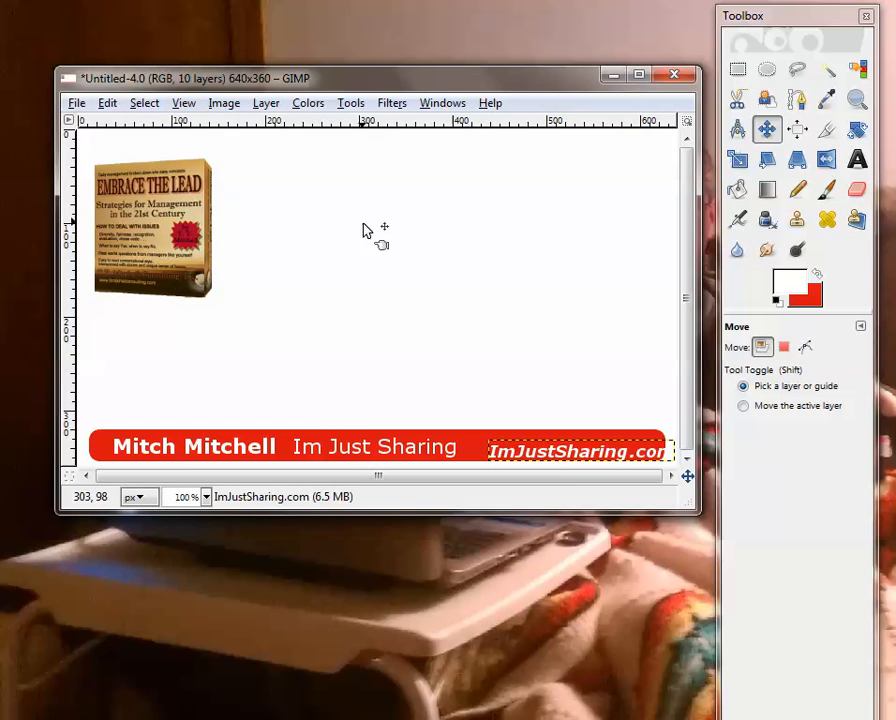
# Shift the ImJustSharing.com text slightly left and up so it sits within the red bar
pyautogui.click(562, 455)
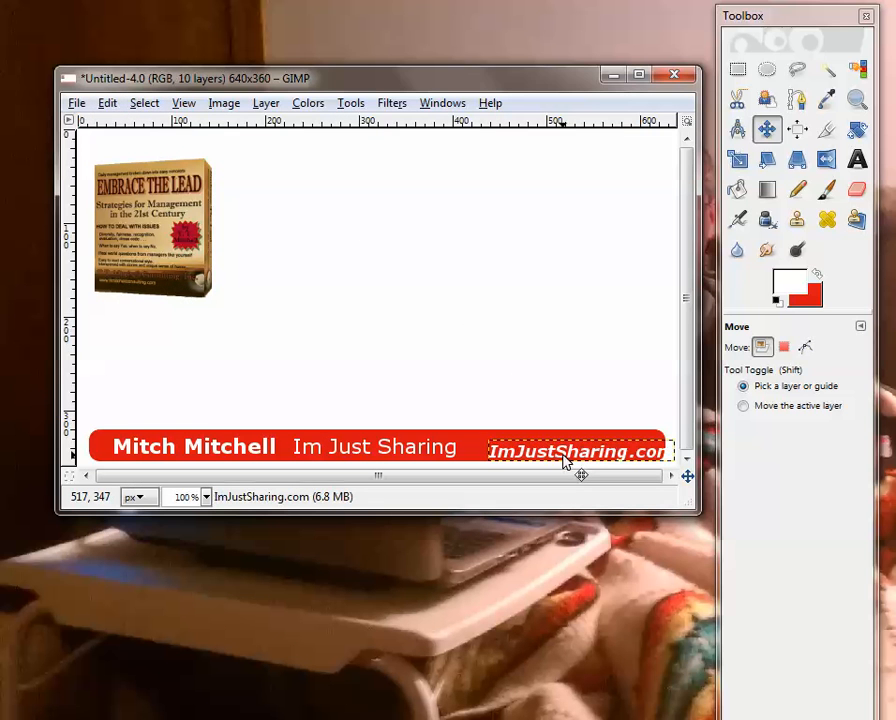
pyautogui.moveTo(562, 455)
pyautogui.mouseDown()
pyautogui.moveTo(541, 449)
pyautogui.moveTo(545, 456)
pyautogui.mouseUp()
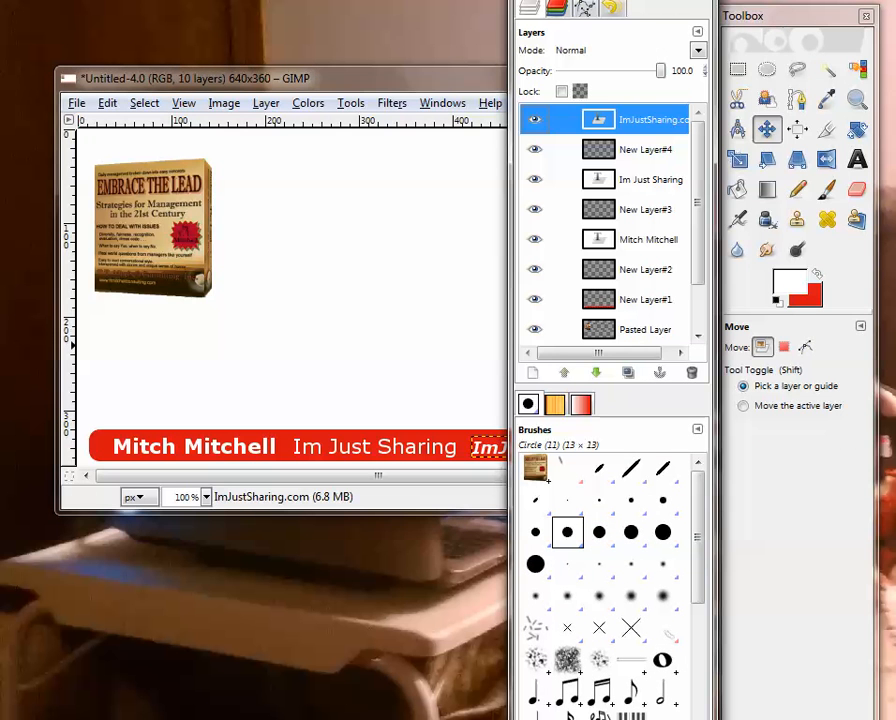
# Add a new 640 x 360 px transparent layer above the web address text
pyautogui.click(143, 103)
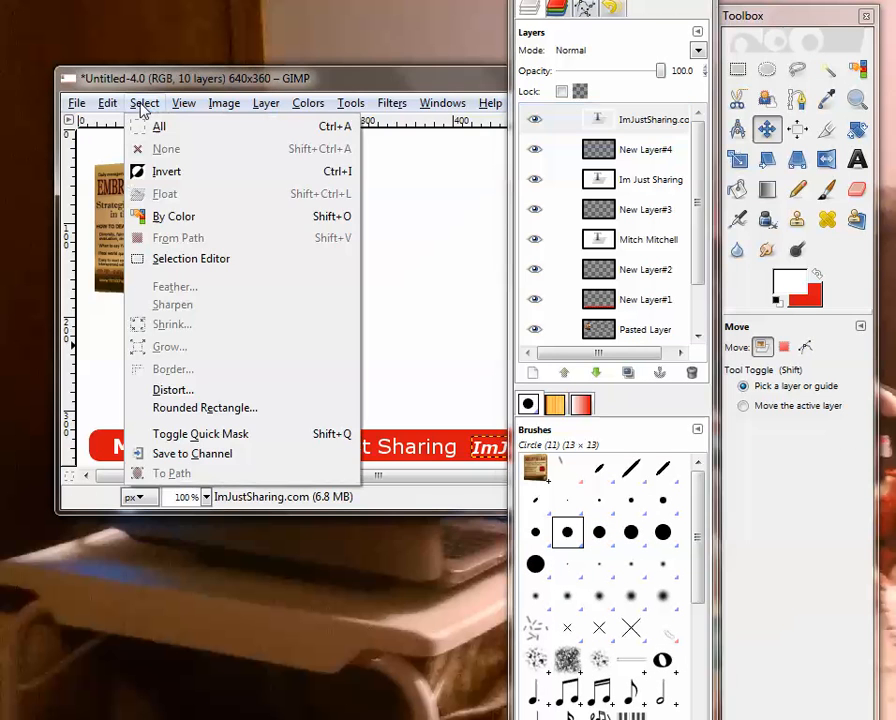
pyautogui.click(266, 103)
pyautogui.click(280, 124)
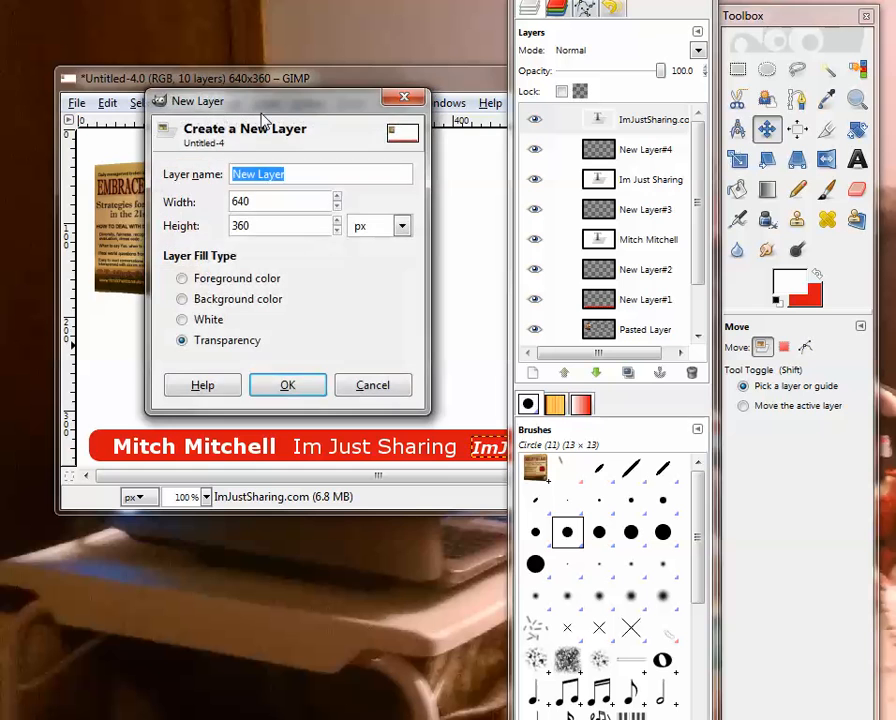
pyautogui.click(296, 390)
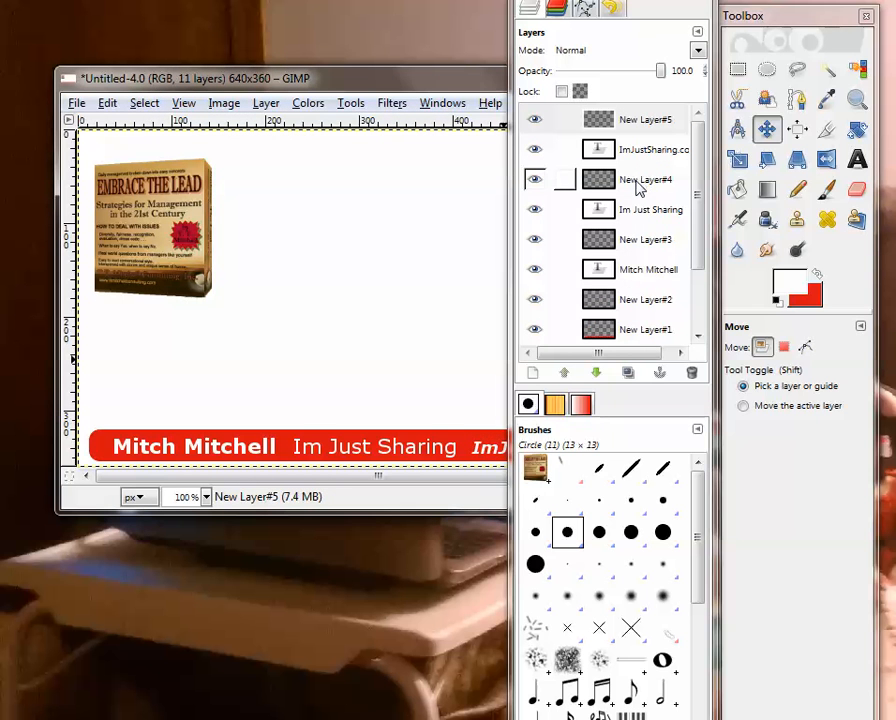
# Select the Im Just Sharing text layer and copy its pixels
pyautogui.moveTo(600, 0); pyautogui.dragTo(593, 0)
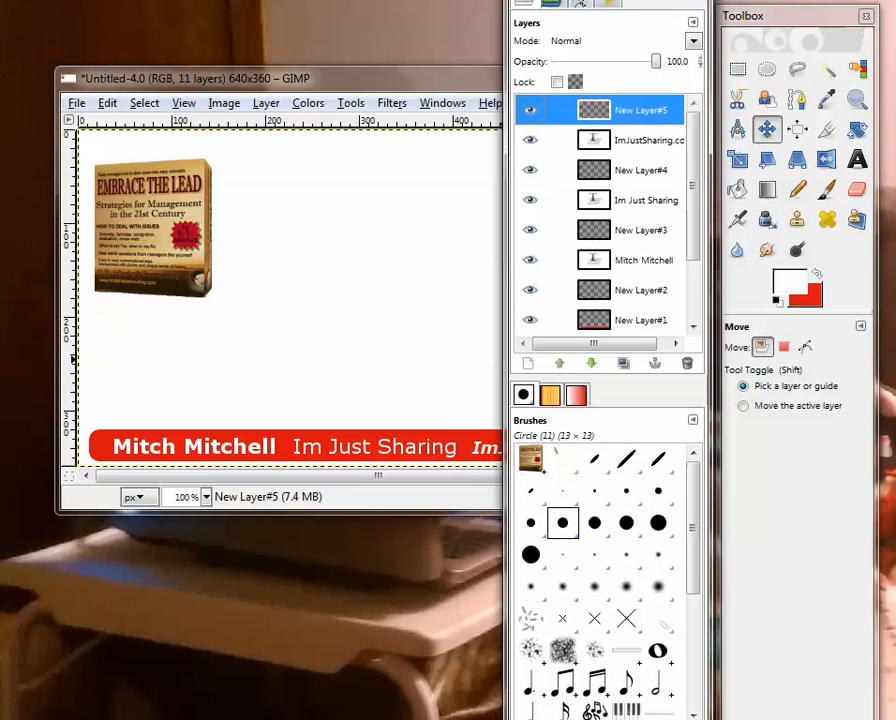
pyautogui.click(630, 204)
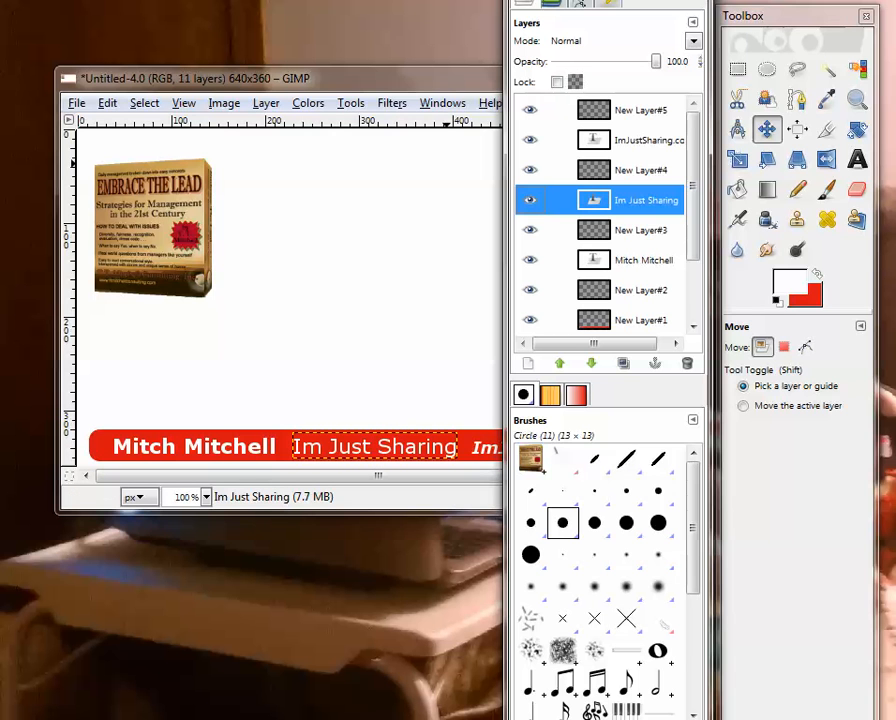
pyautogui.moveTo(608, 0); pyautogui.dragTo(400, 0)
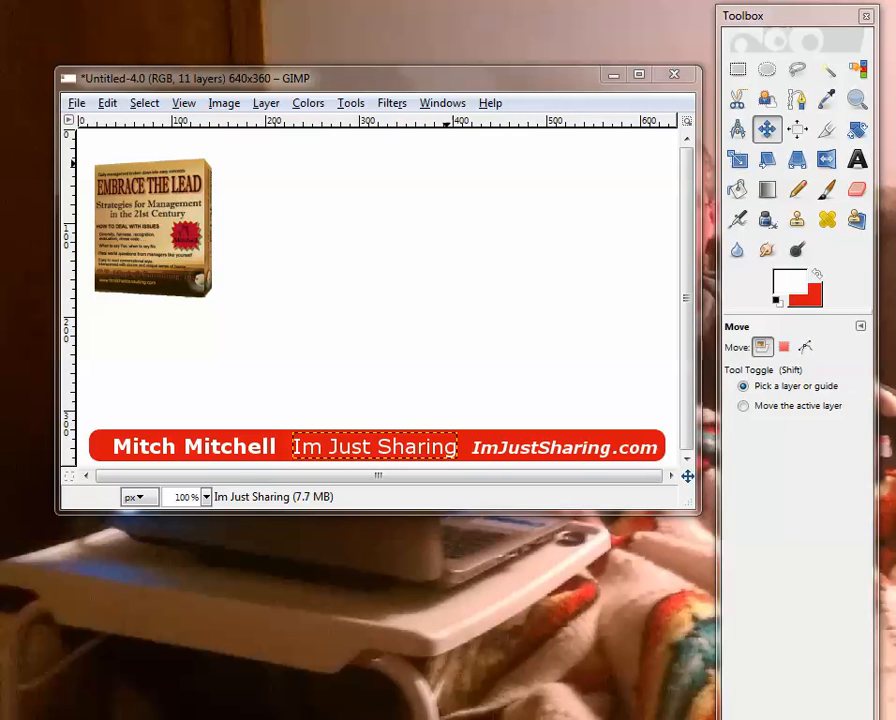
pyautogui.click(392, 104)
pyautogui.moveTo(460, 226)
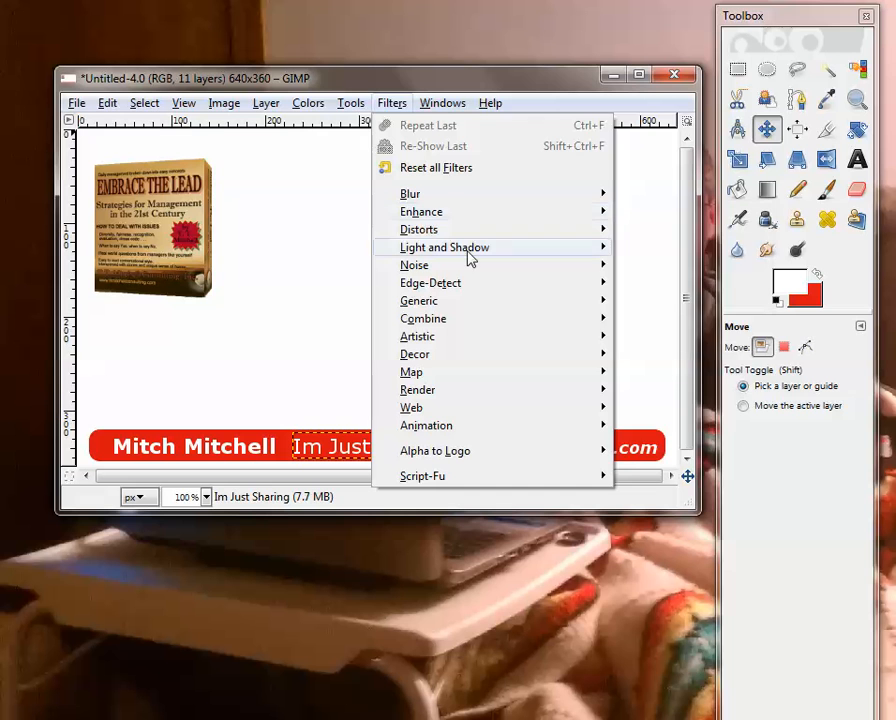
pyautogui.moveTo(468, 254)
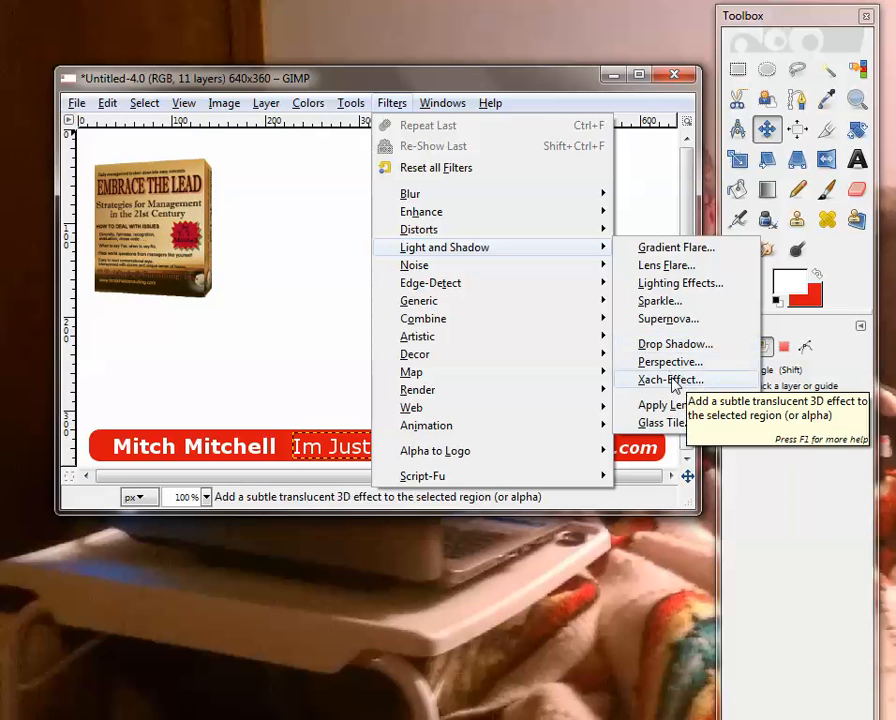
pyautogui.click(107, 106)
pyautogui.click(107, 104)
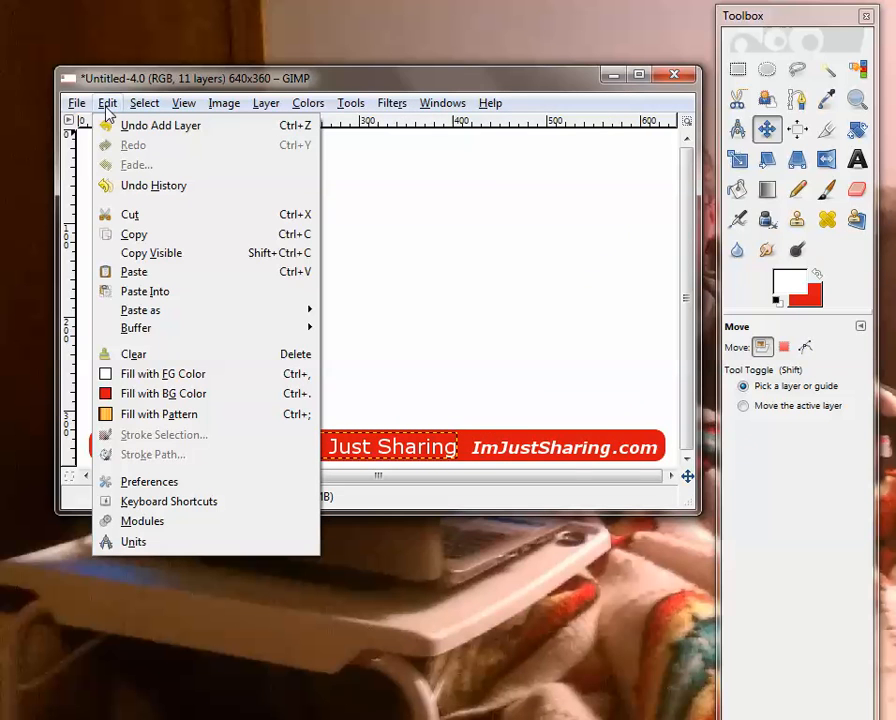
pyautogui.click(148, 236)
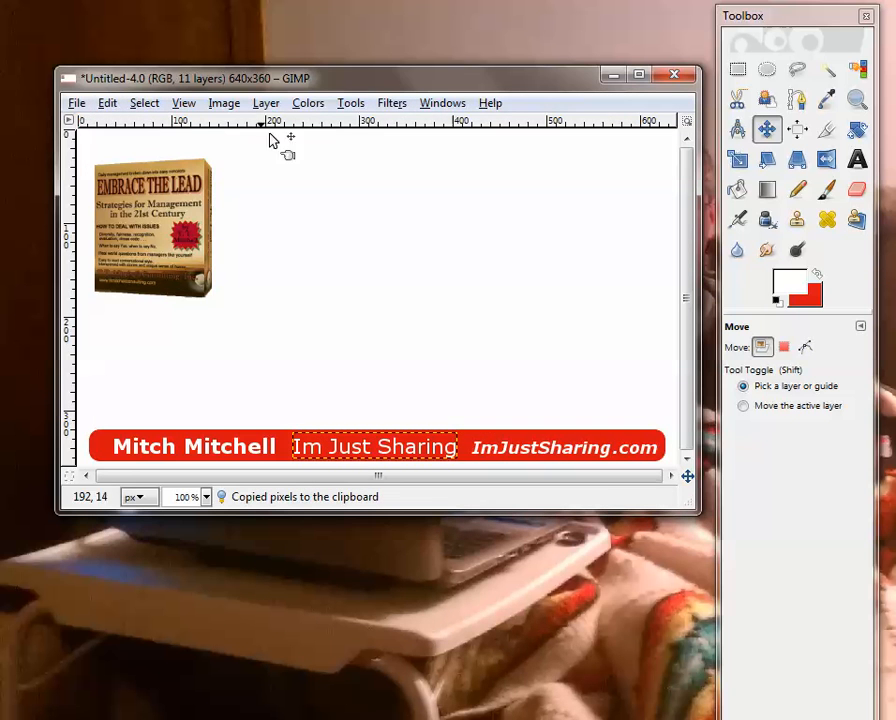
# Apply the Xach-Effect with its default settings to the Im Just Sharing text and dismiss the selection
pyautogui.click(392, 103)
pyautogui.moveTo(518, 250)
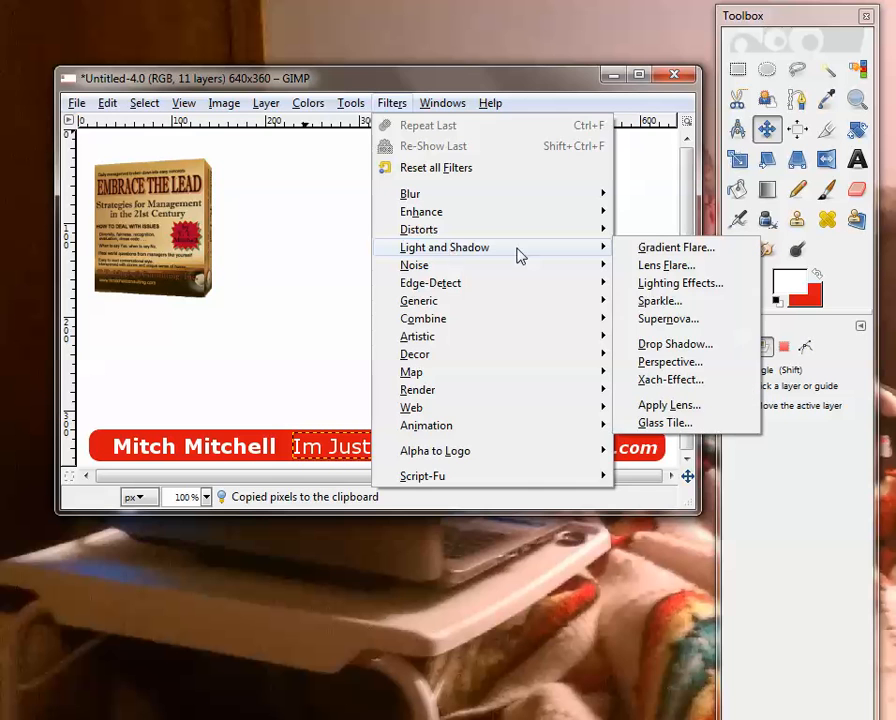
pyautogui.click(664, 380)
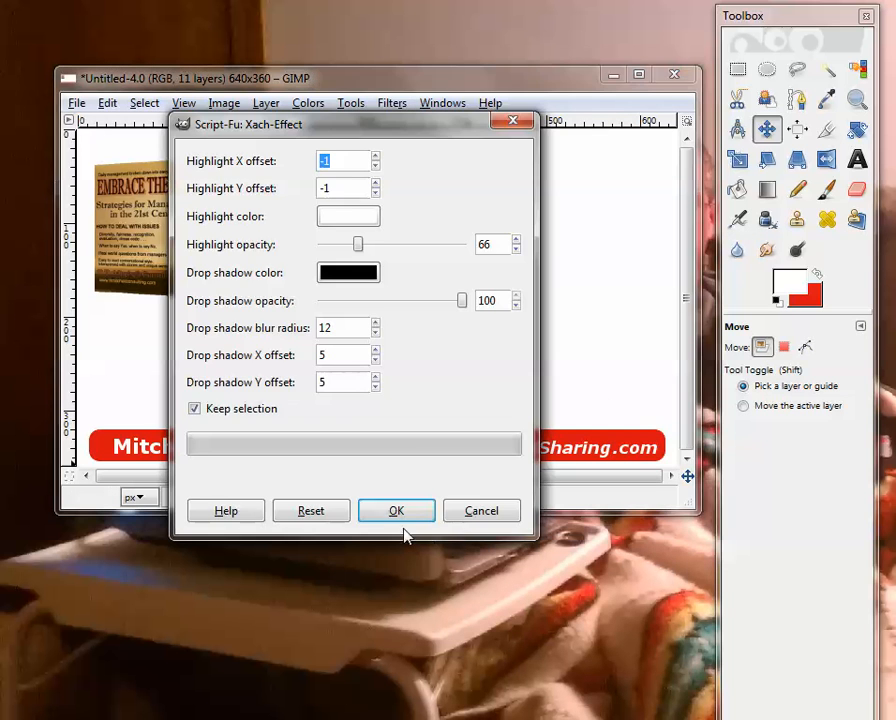
pyautogui.click(396, 514)
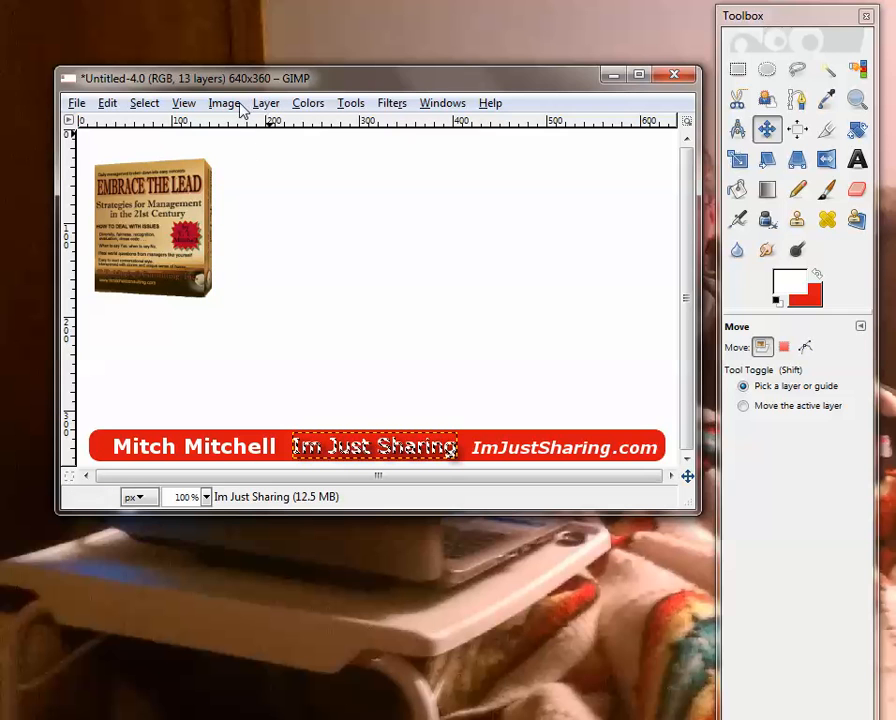
pyautogui.click(146, 104)
pyautogui.click(162, 150)
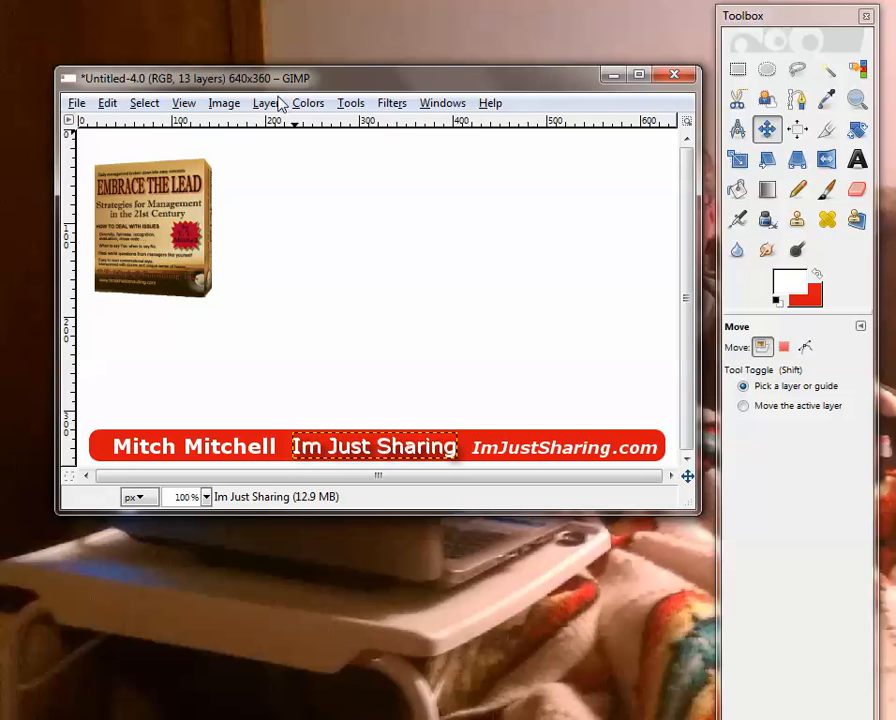
# Undo the deselection of the Im Just Sharing text and dismiss the selection again
pyautogui.click(107, 103)
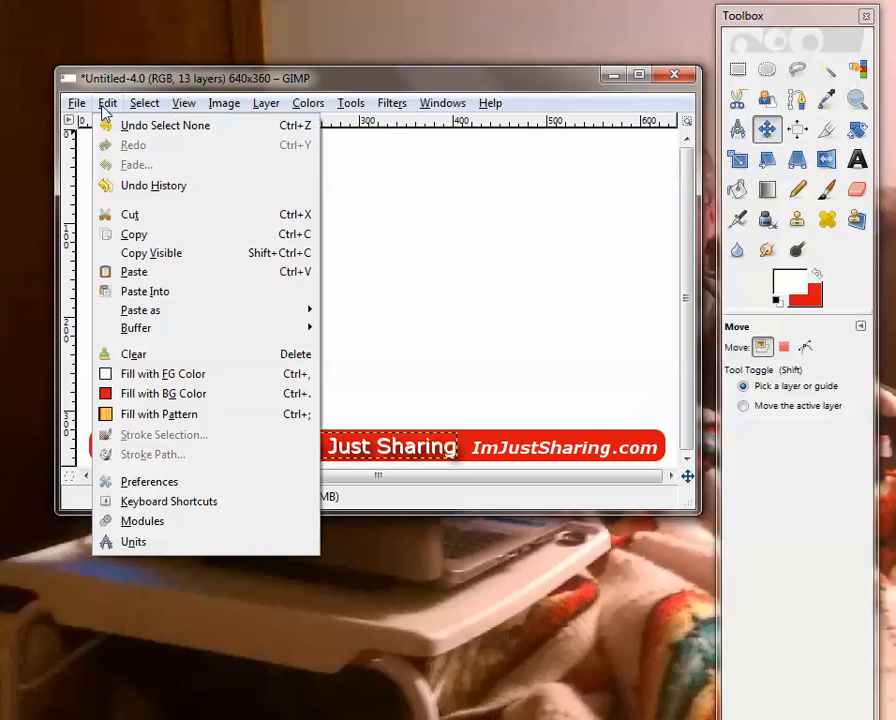
pyautogui.click(124, 125)
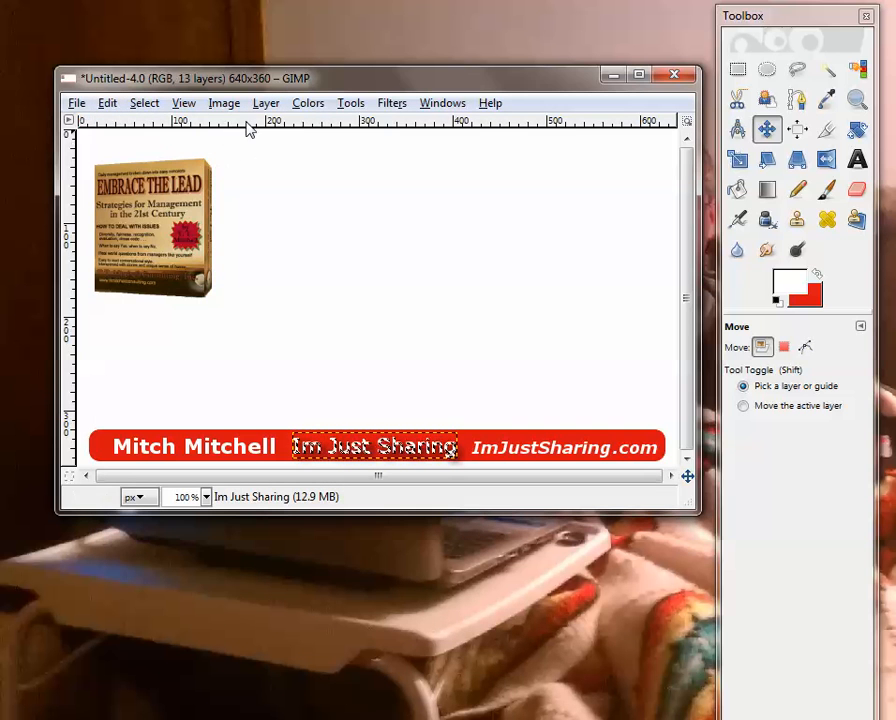
pyautogui.click(144, 103)
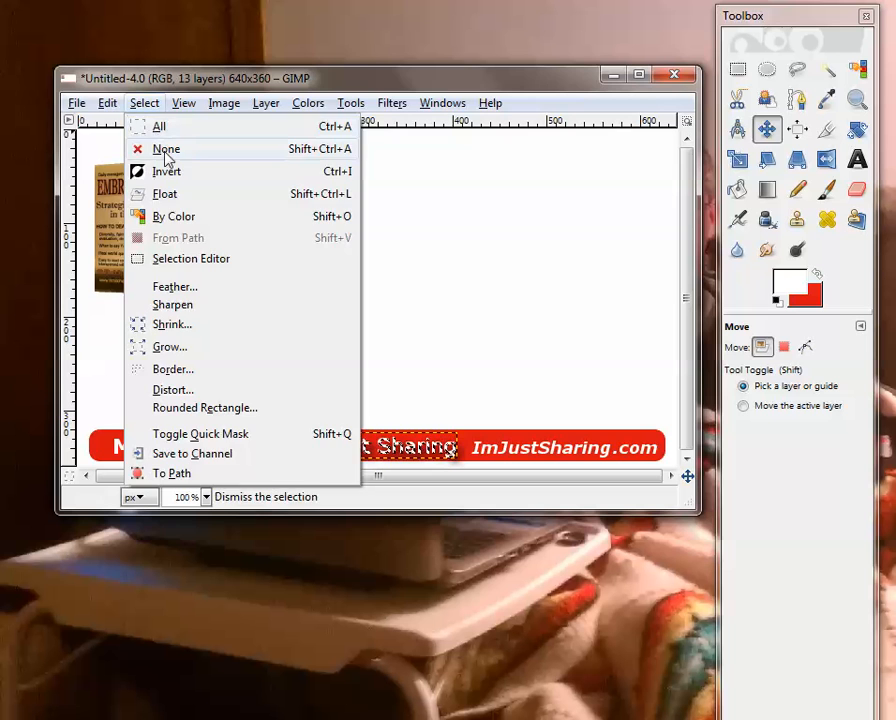
pyautogui.click(166, 149)
# Add a new 640 x 360 px transparent layer above the Im Just Sharing text layer
pyautogui.click(266, 103)
pyautogui.click(293, 128)
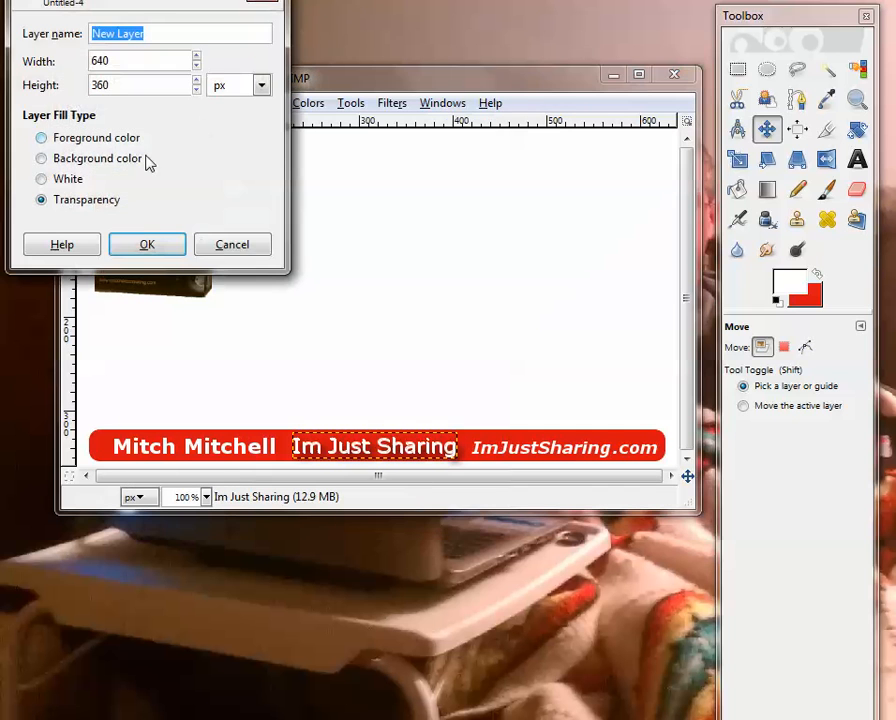
pyautogui.click(148, 246)
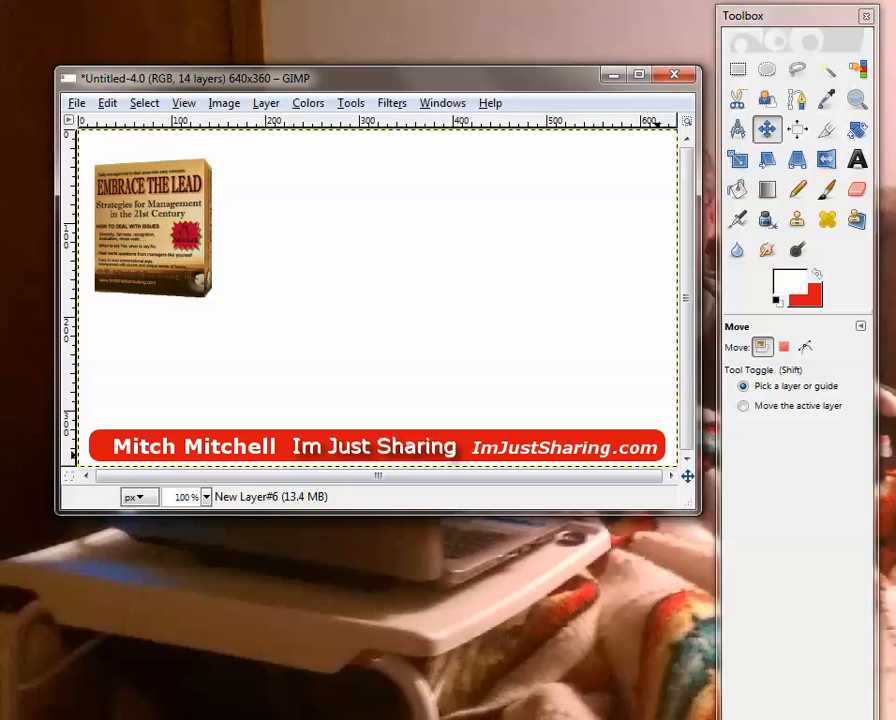
# Hide the white Background layer at the bottom of the layer stack and put the layers dialog away
pyautogui.moveTo(895, 14); pyautogui.dragTo(701, 14)
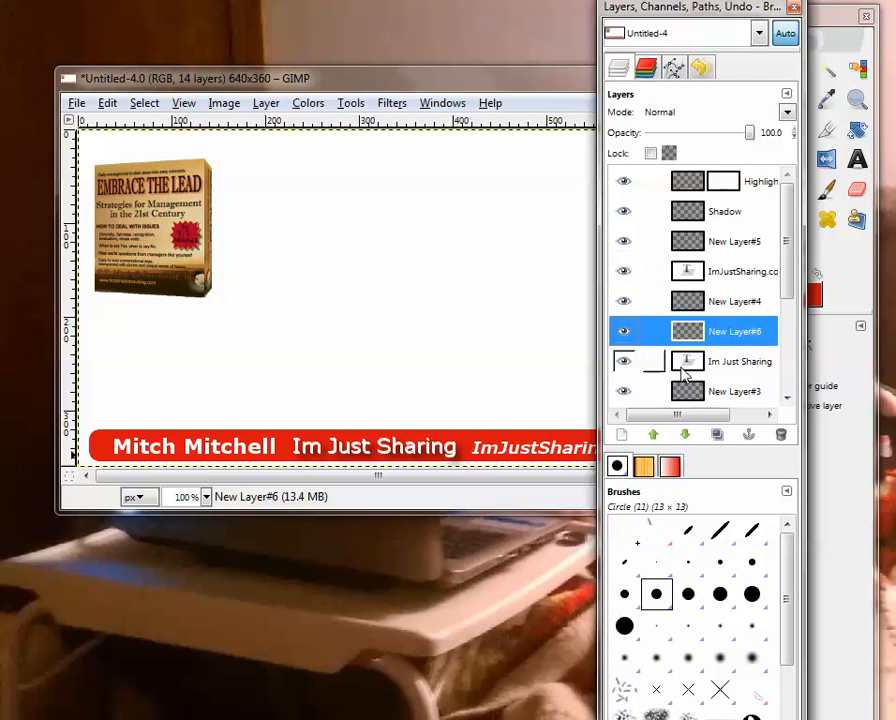
pyautogui.scroll(-4, 722, 394)
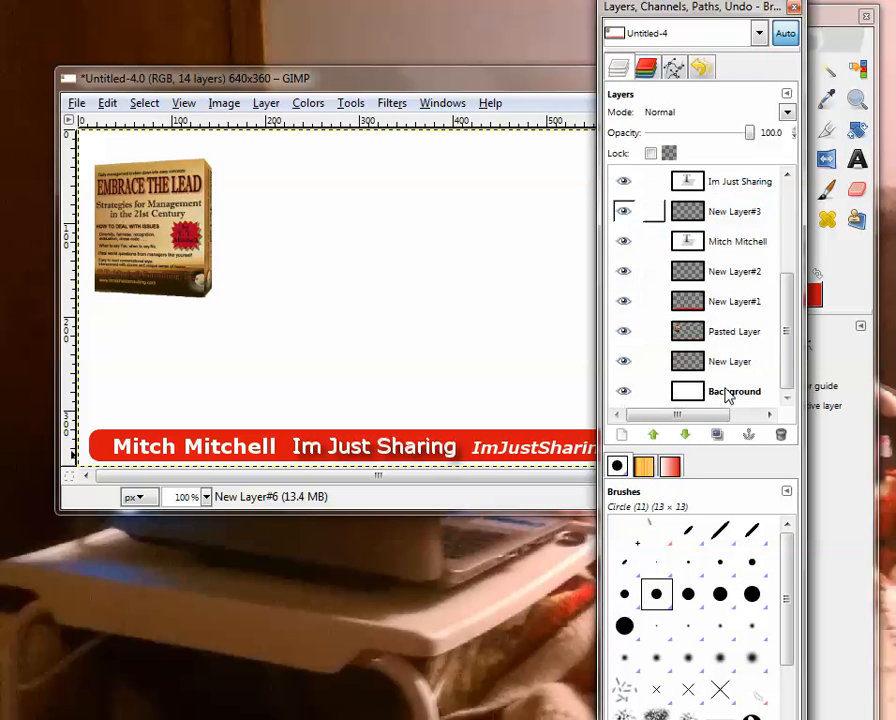
pyautogui.click(712, 393)
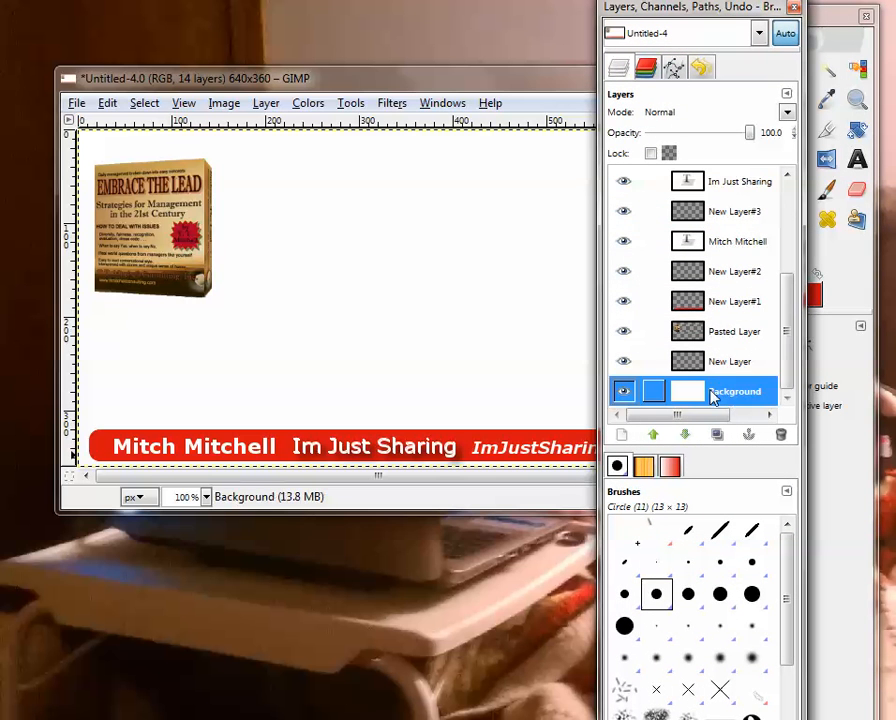
pyautogui.click(624, 392)
pyautogui.click(794, 7)
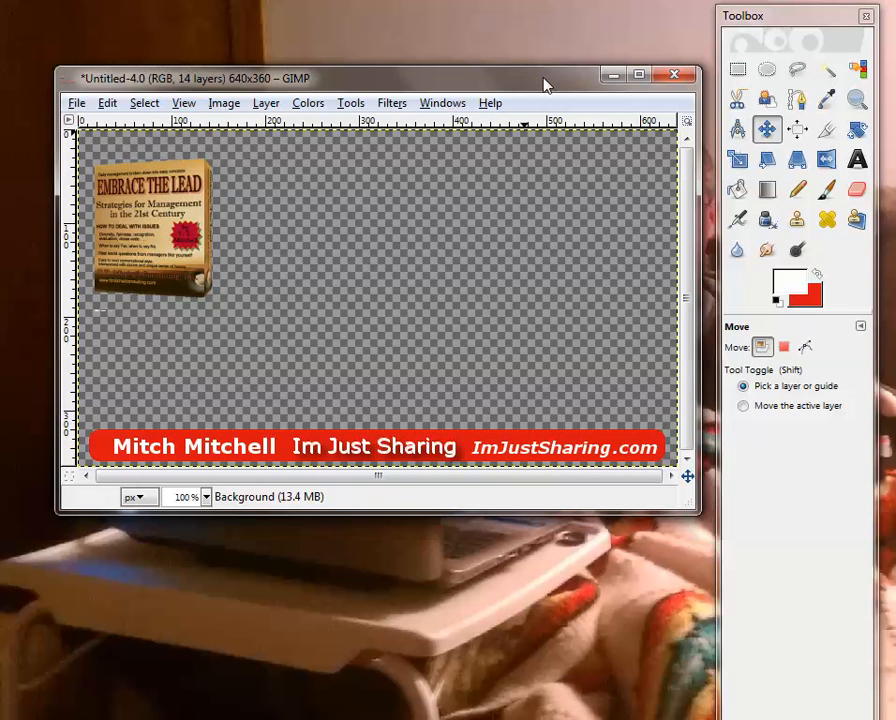
pyautogui.moveTo(547, 83); pyautogui.dragTo(557, 58)
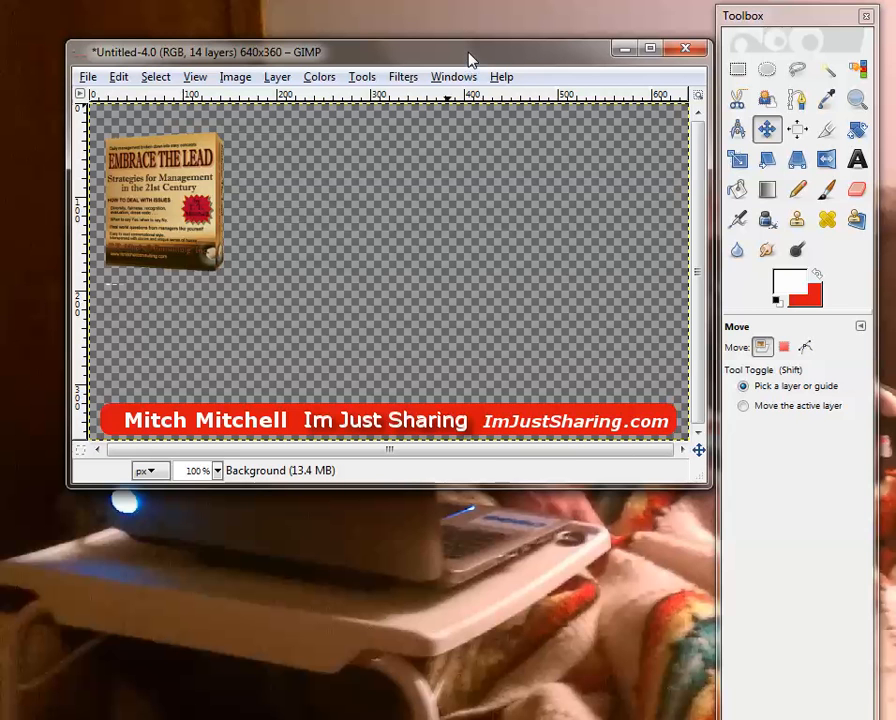
# Set the image to save as mitch-overlay.png in the HotBlogTips.com folder, using the PNG image format
pyautogui.click(87, 77)
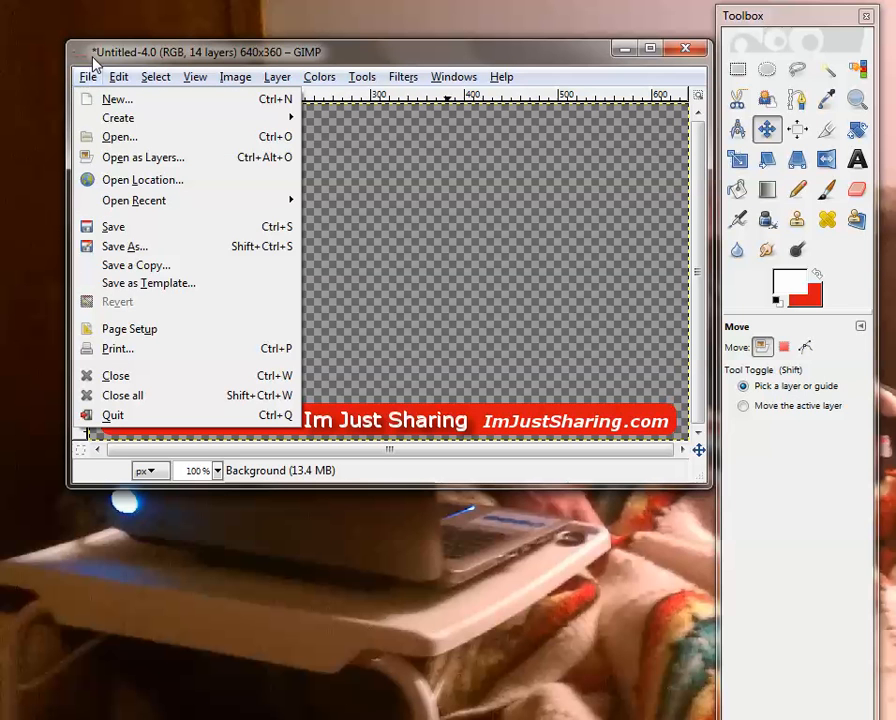
pyautogui.click(120, 246)
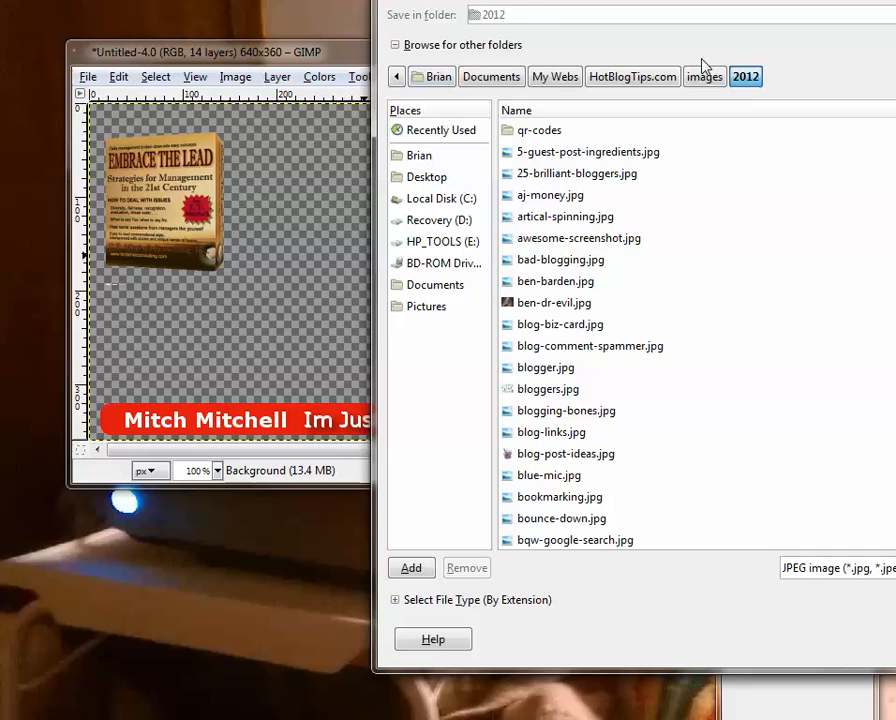
pyautogui.click(655, 80)
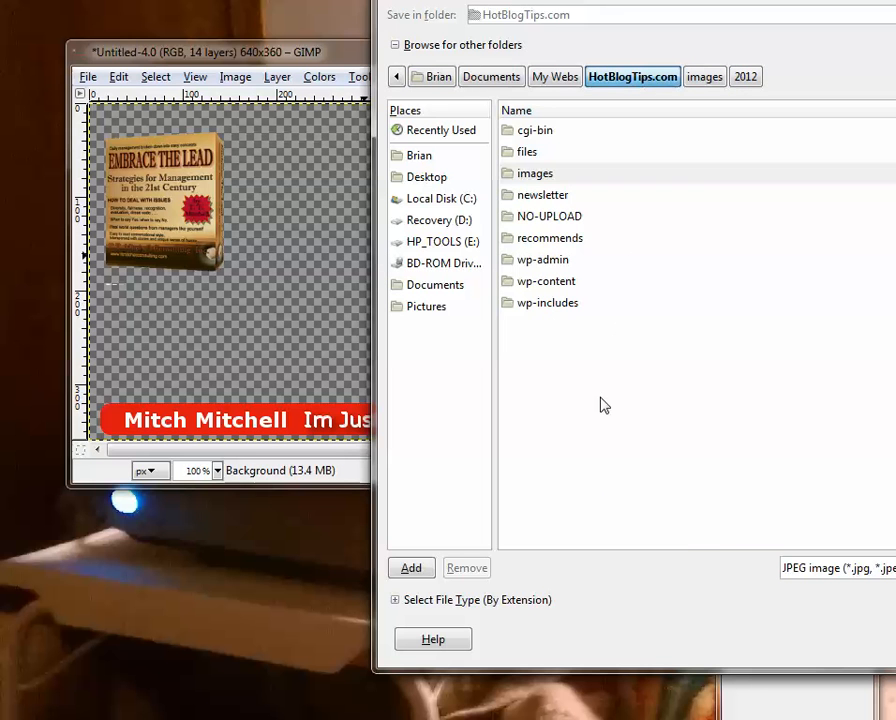
pyautogui.moveTo(532, 0); pyautogui.dragTo(491, 75)
pyautogui.write('mitch-overlay')
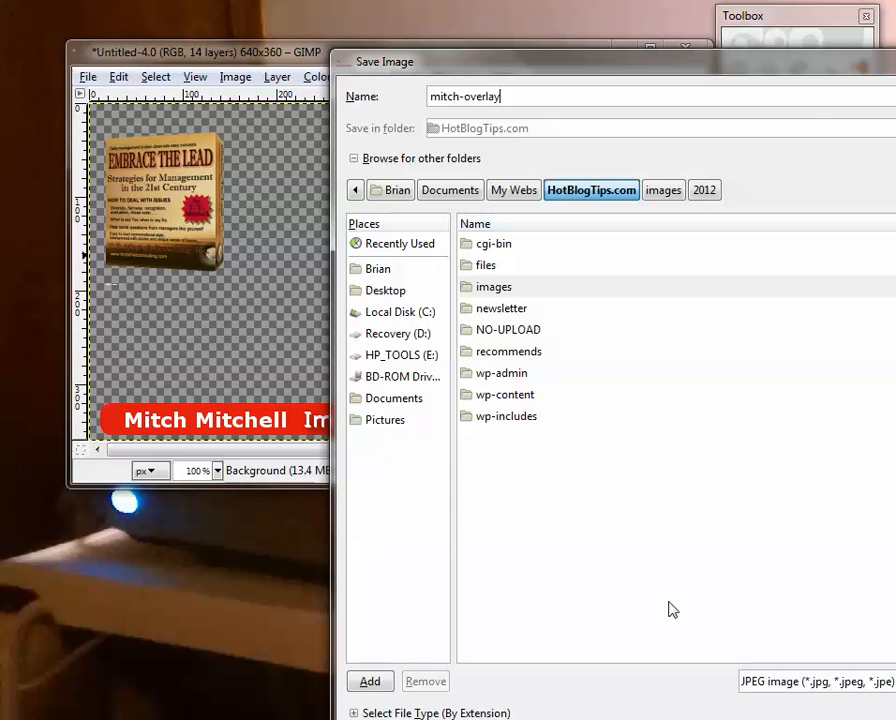
pyautogui.click(782, 680)
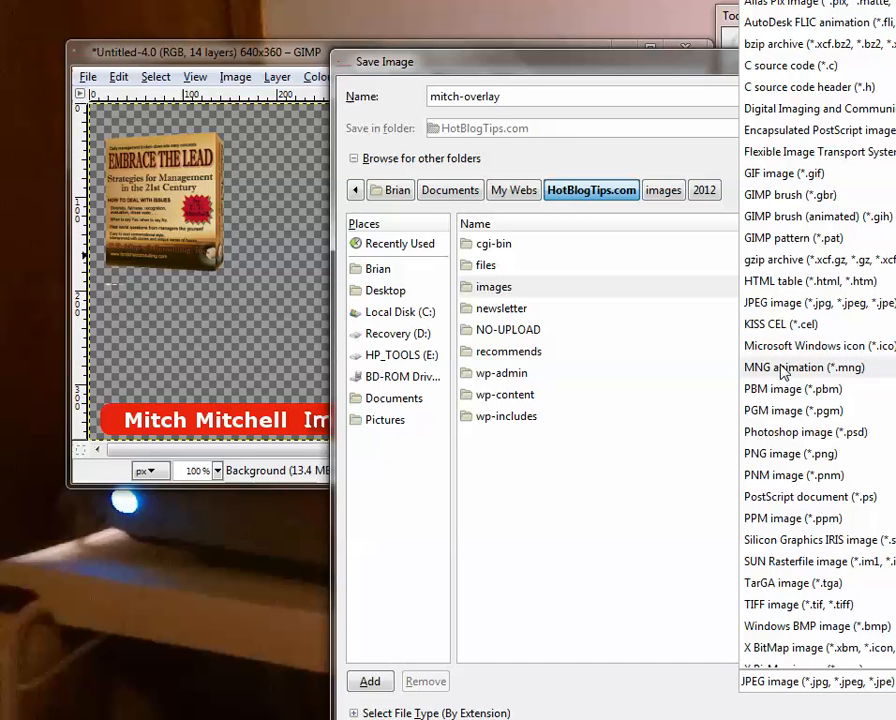
pyautogui.click(782, 454)
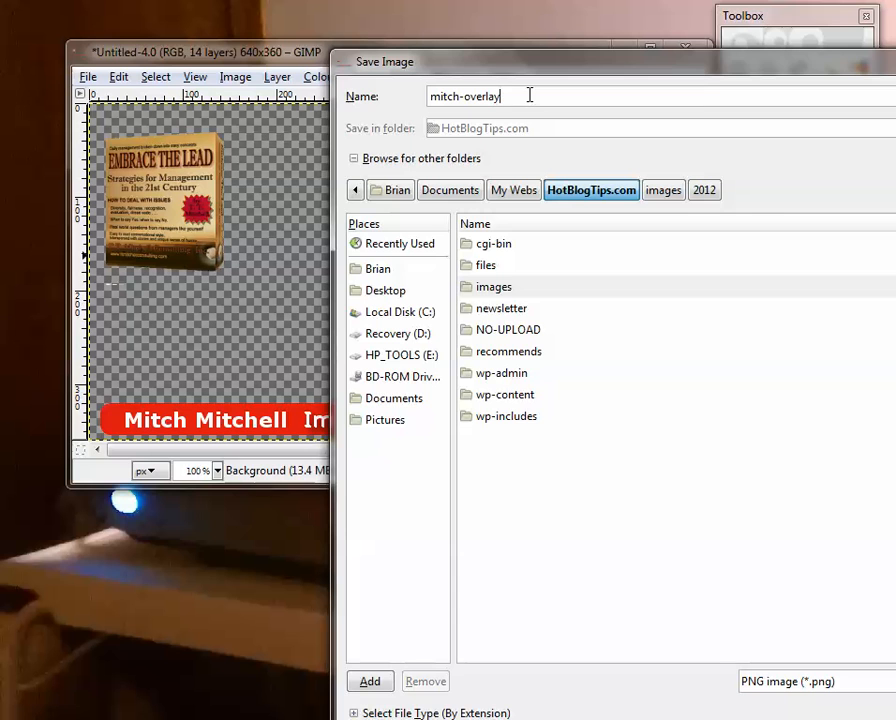
pyautogui.write('.png')
pyautogui.moveTo(534, 66); pyautogui.dragTo(321, 0)
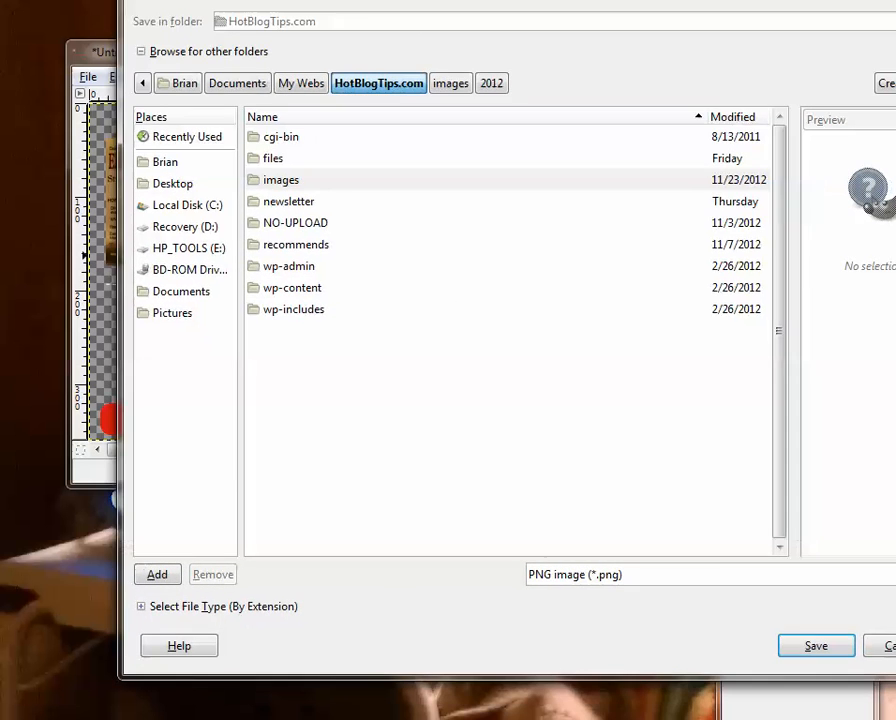
# Save the PNG by exporting with merged visible layers and applied layer masks, keeping compression level 9
pyautogui.click(792, 652)
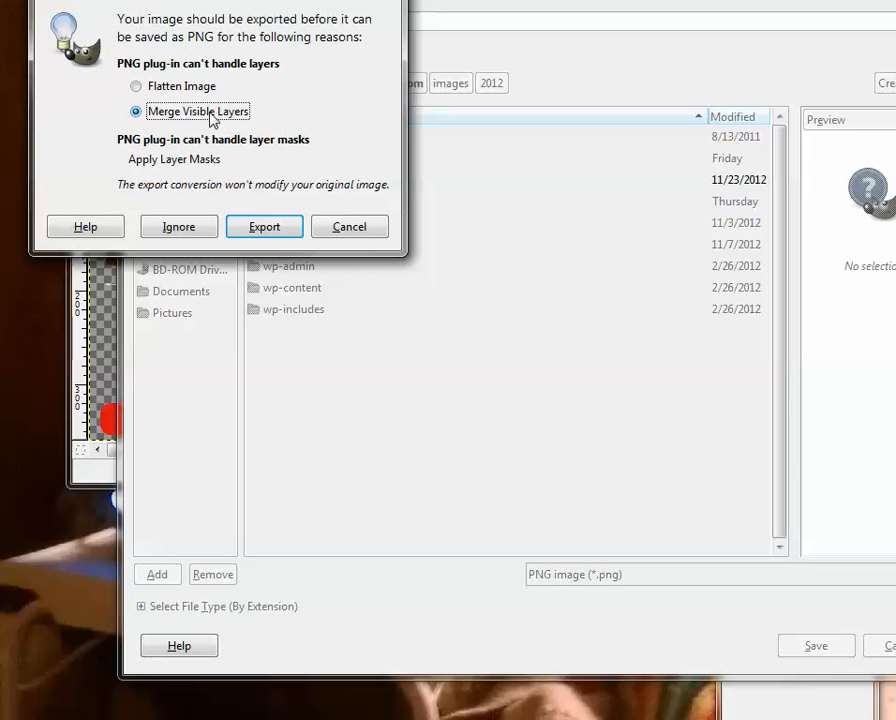
pyautogui.click(280, 230)
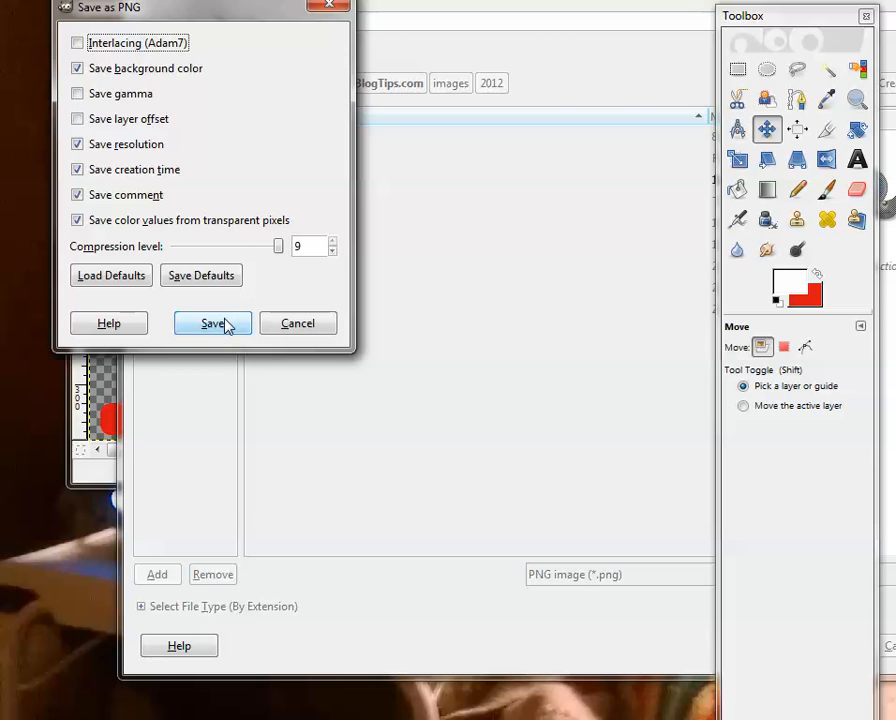
pyautogui.click(226, 323)
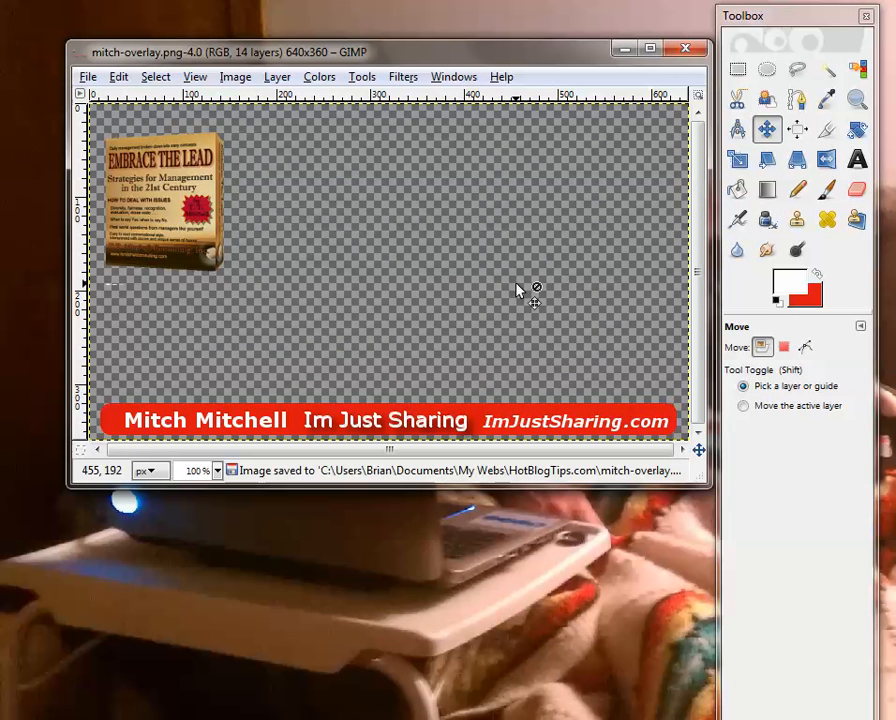